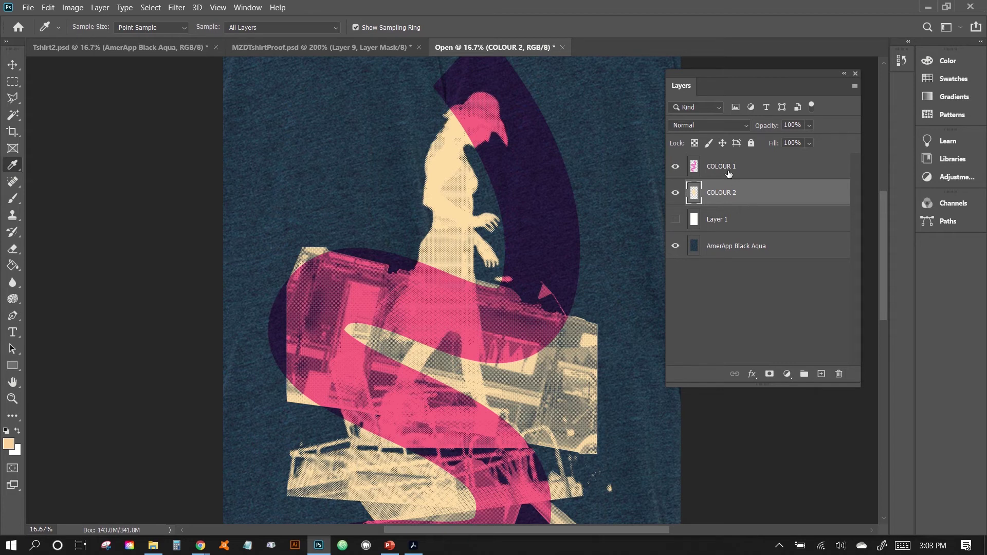
Step: Select the background, COLOUR 2 and COLOUR 1 layers in turn to inspect them
click(719, 249)
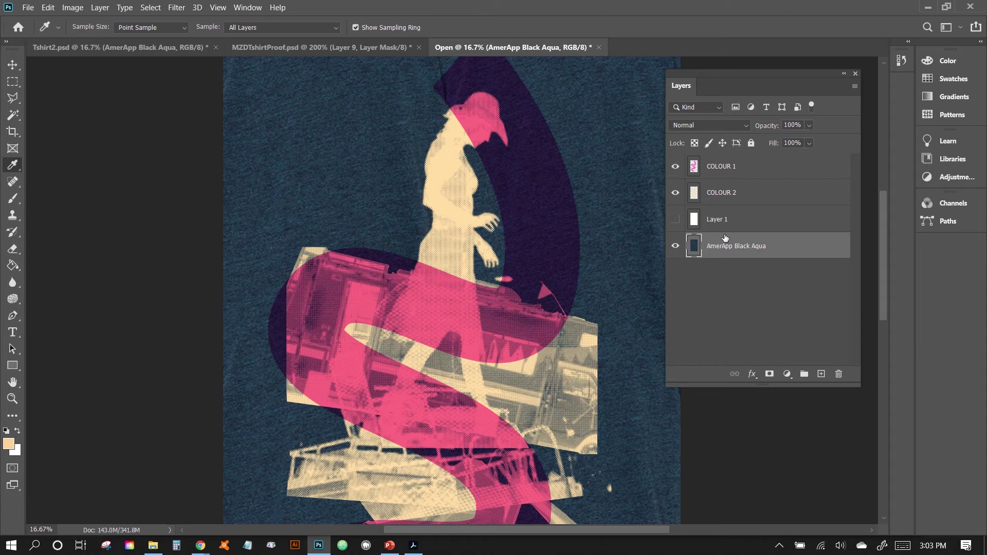
click(738, 195)
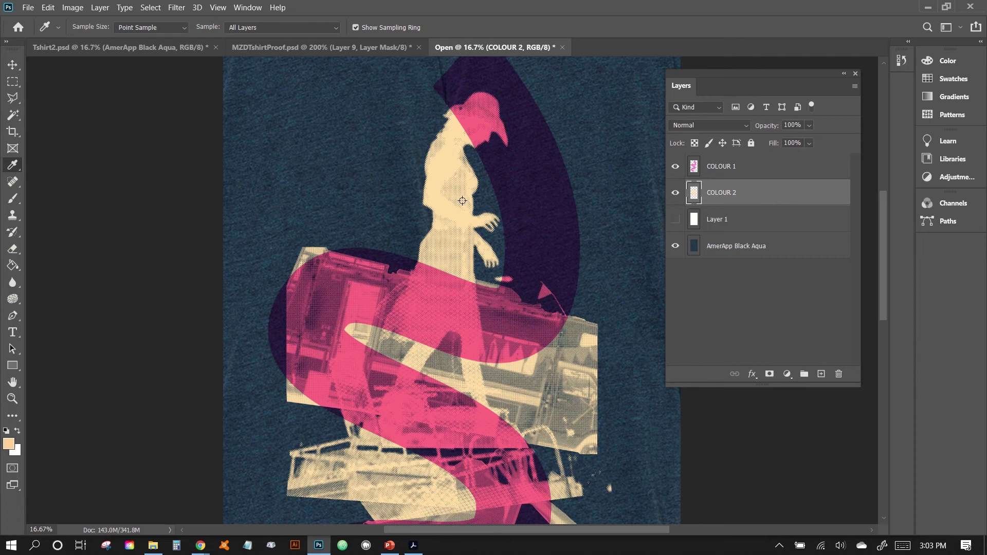
click(720, 167)
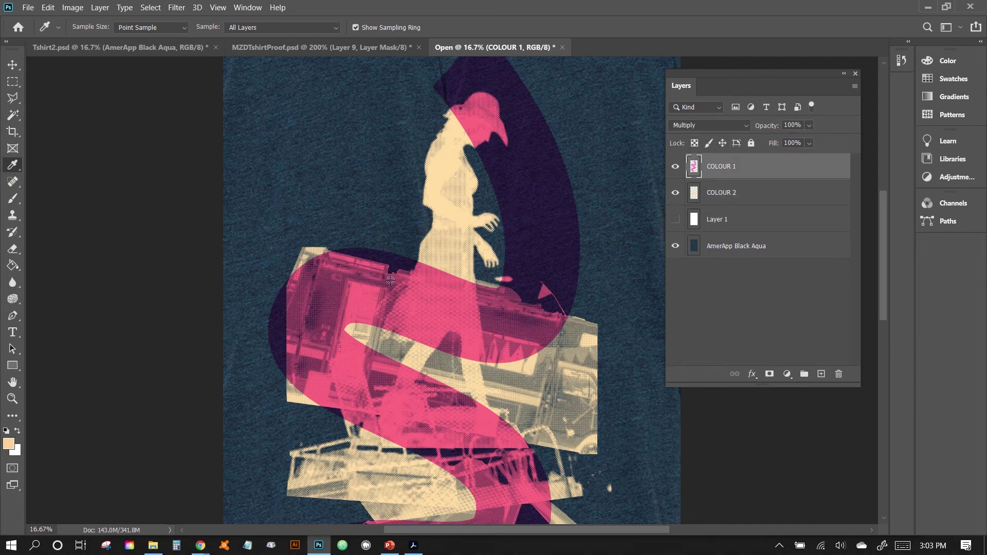
scroll(441, 407, down, 1)
scroll(441, 408, down, 3)
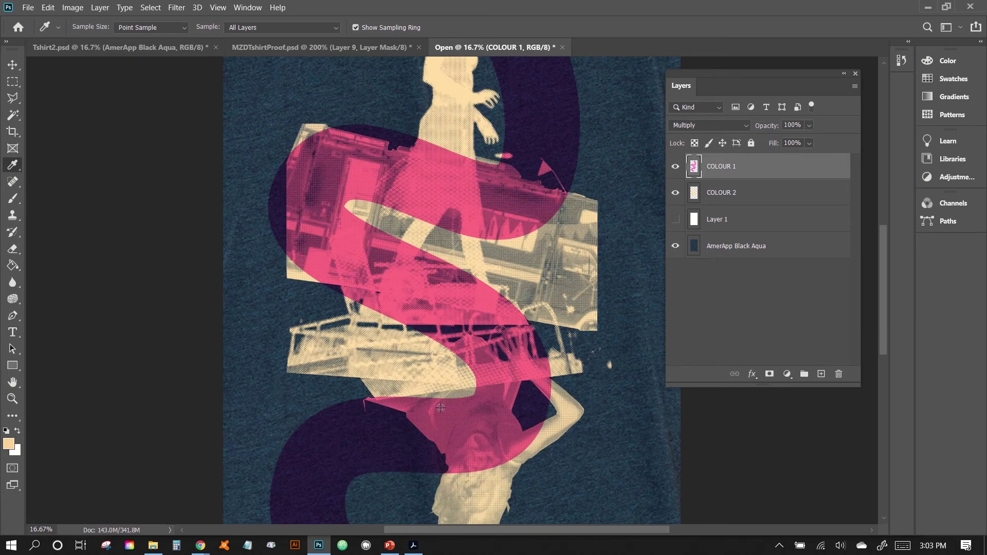
scroll(441, 408, up, 5)
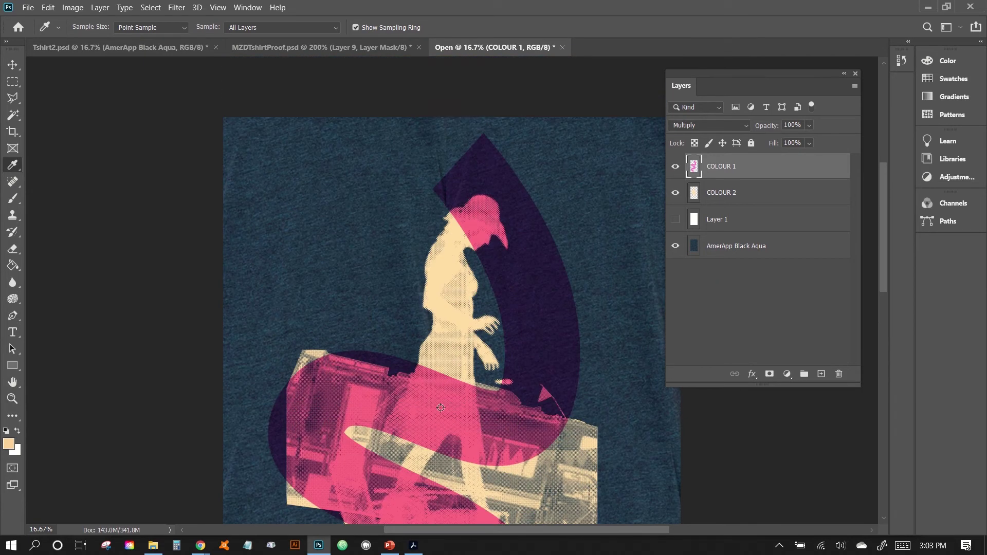
scroll(440, 408, down, 1)
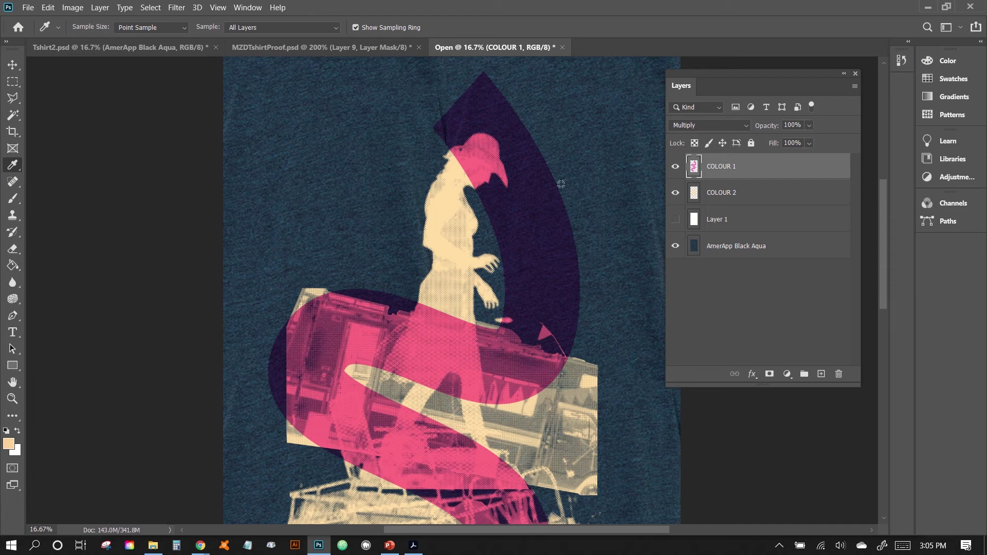
Step: Show the white Layer 1 background, sample the pink and match it to PANTONE 231 C
click(675, 221)
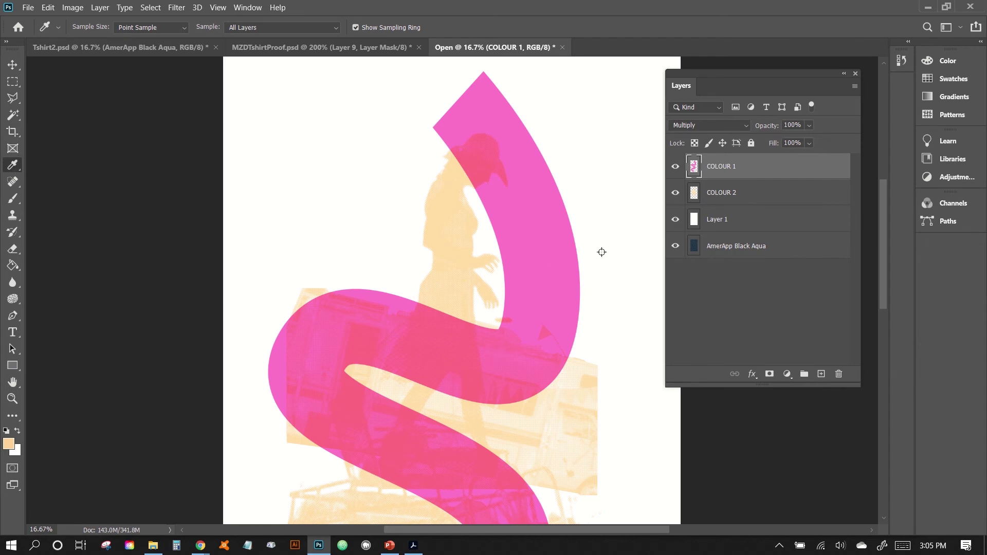
click(530, 229)
click(9, 441)
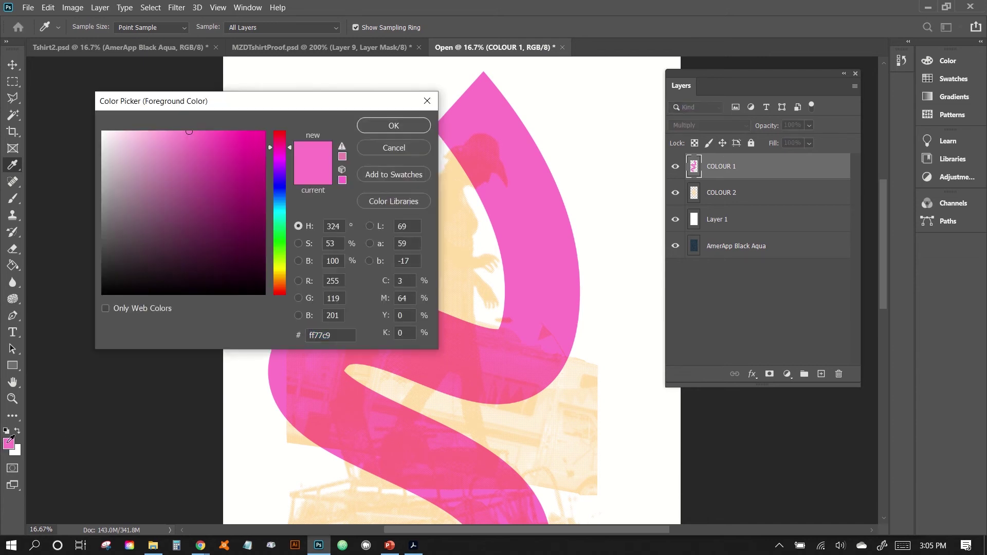
click(396, 201)
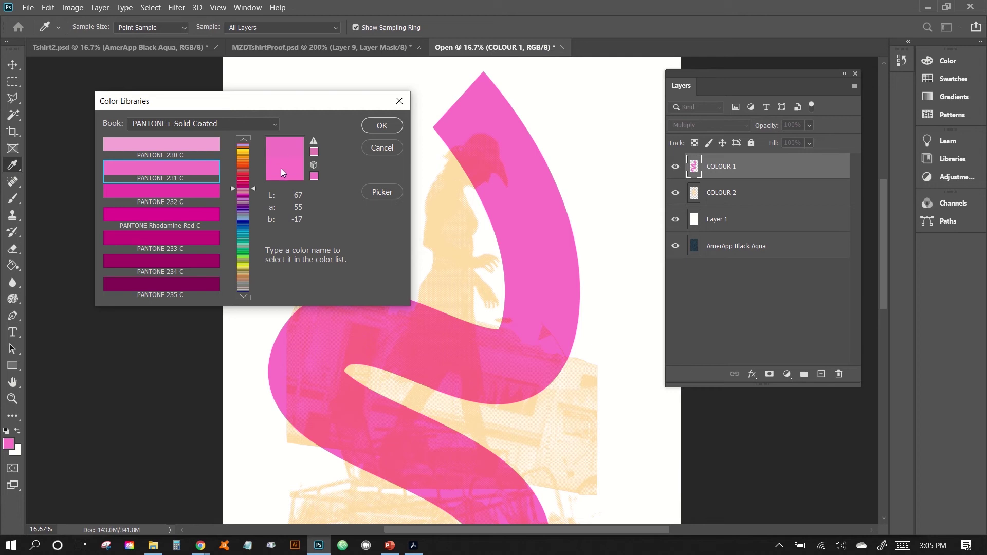
click(202, 196)
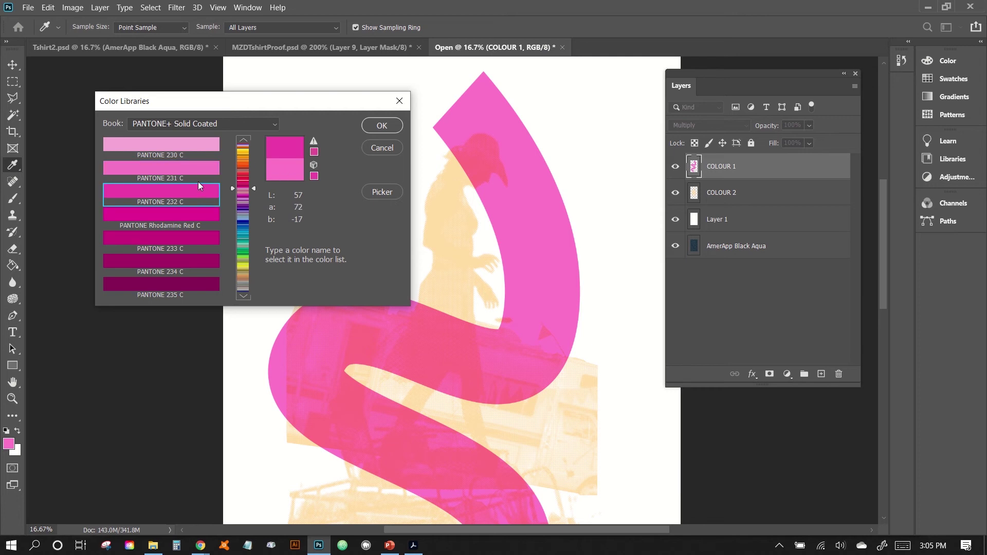
click(186, 173)
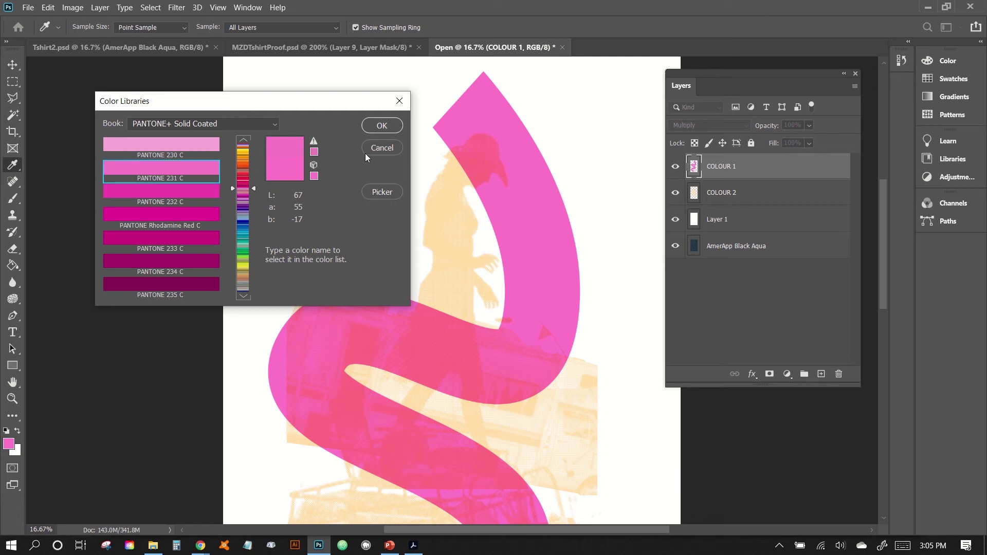
click(389, 126)
Step: Rename the COLOUR 1 layer to 'Pantone 231 C'
double_click(715, 166)
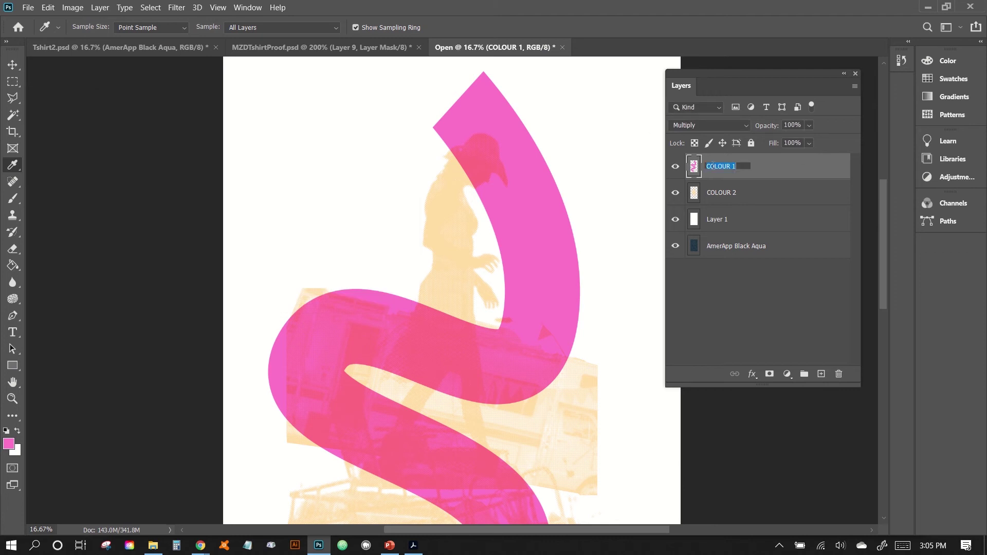
text(Pantone 239)
key(Caps_Lock)
key(BackSpace)
text(1 C)
key(Return)
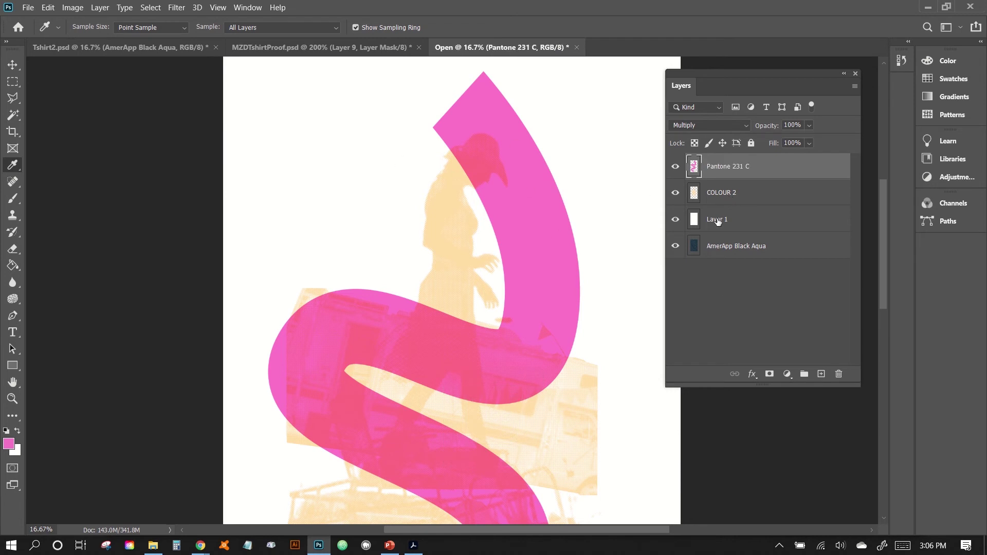
Step: Sample the peach colour and look it up in the PANTONE+ Solid Coated colour book
click(454, 192)
click(440, 186)
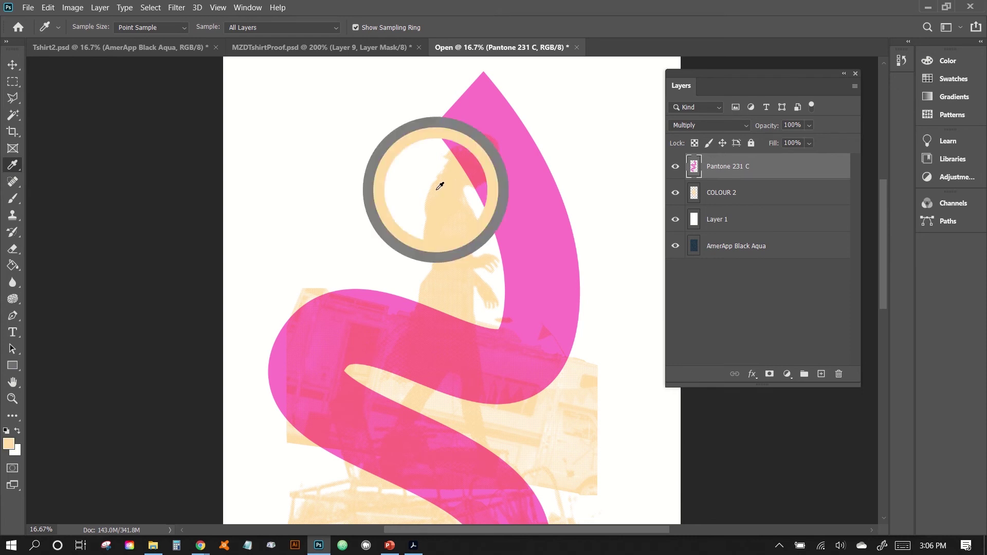
click(11, 442)
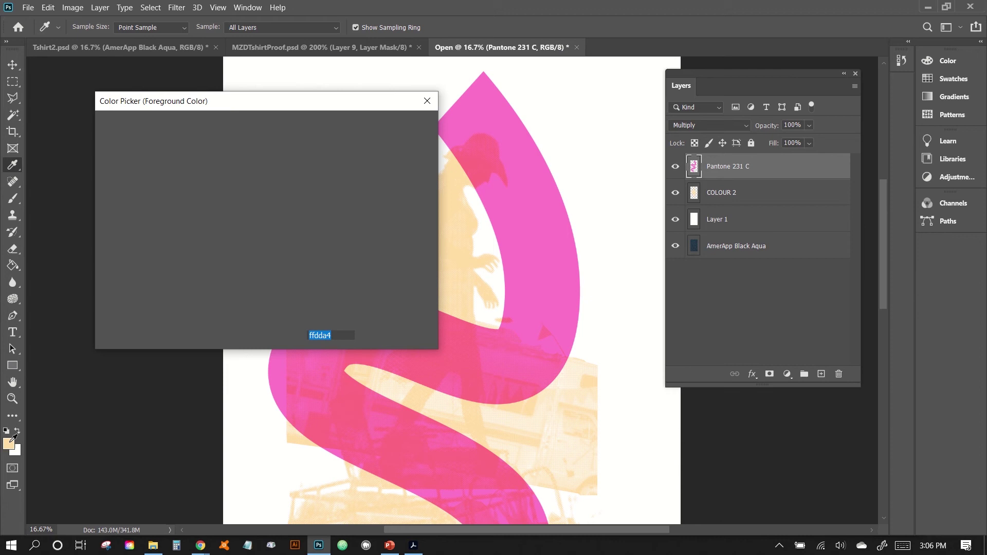
click(387, 203)
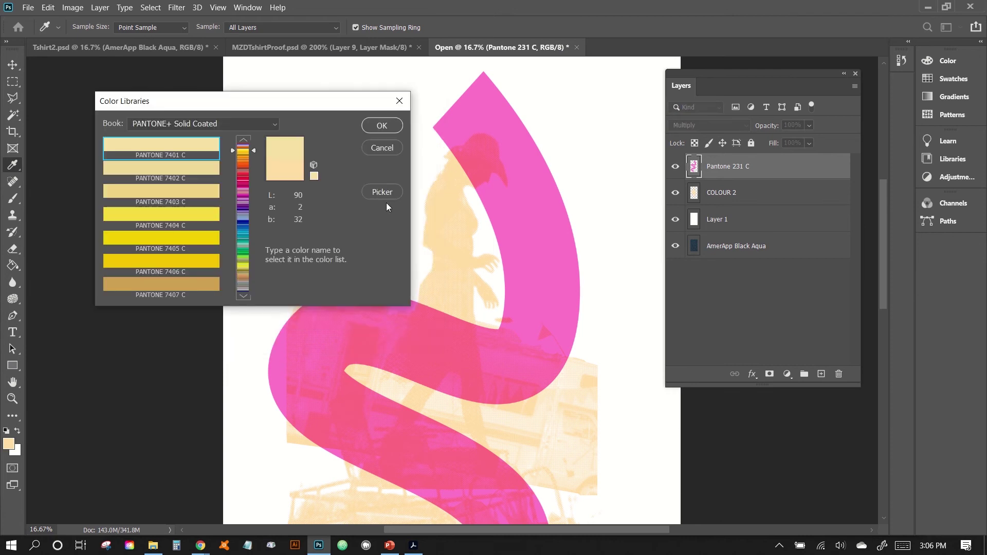
click(176, 125)
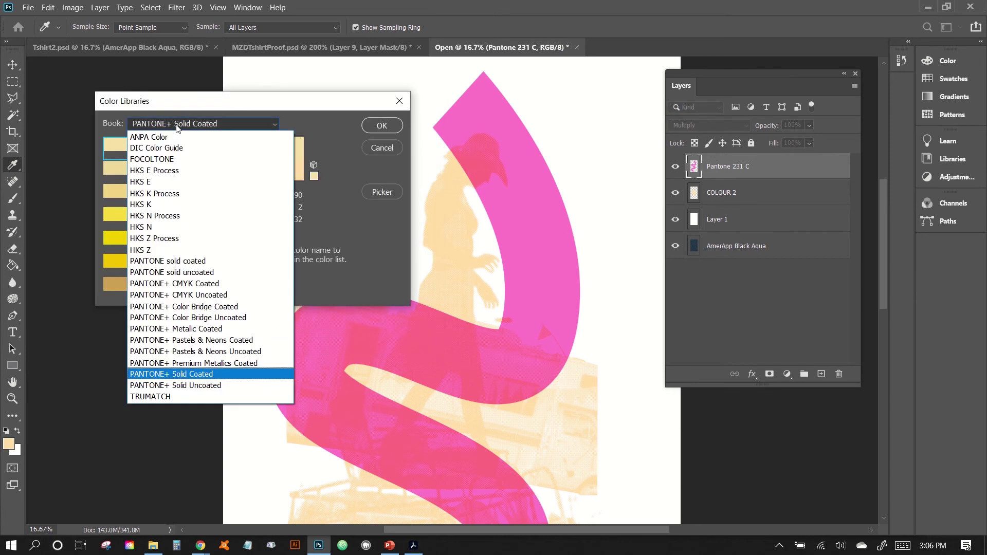
click(173, 375)
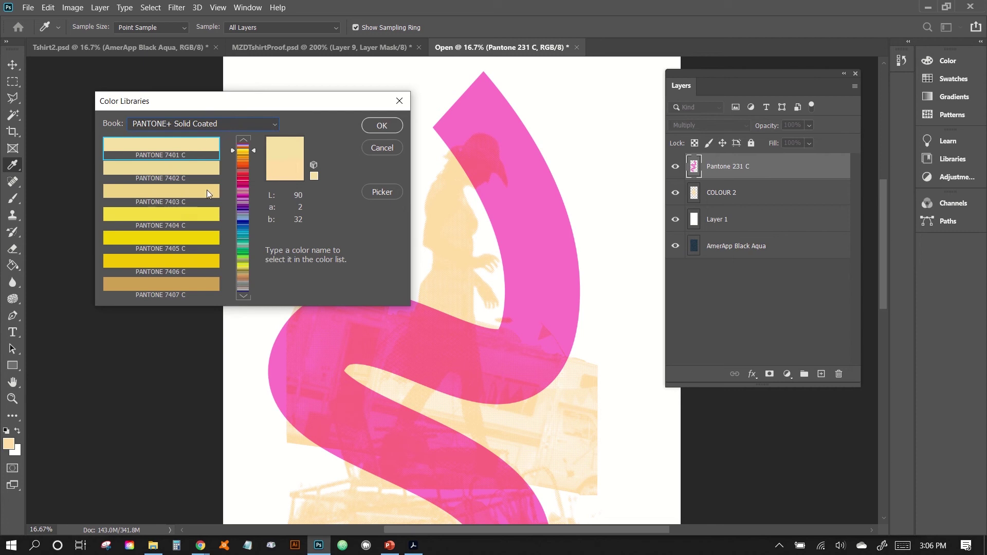
Step: Choose PANTONE 7401 C over 7402 C and select the layer named Pantone 7401 C
click(176, 175)
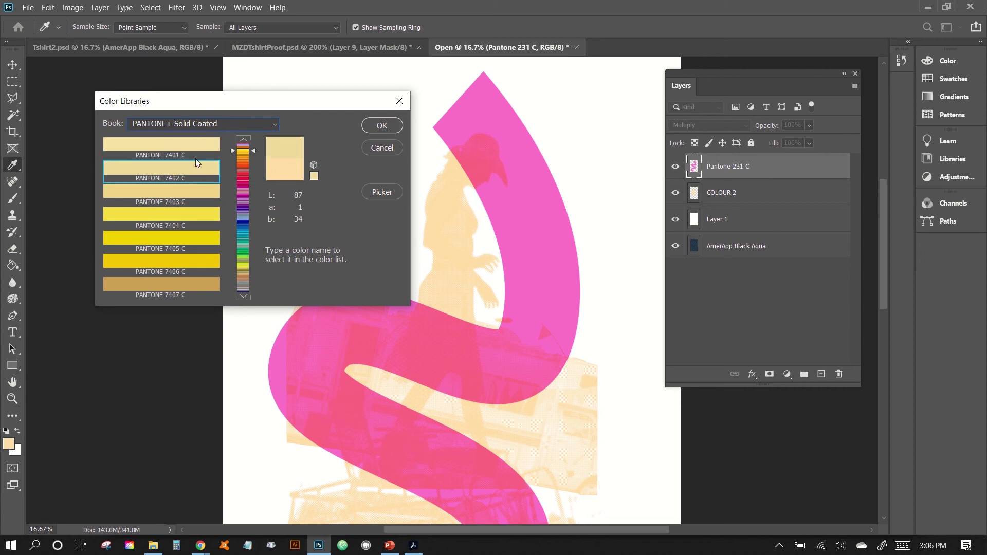
click(187, 144)
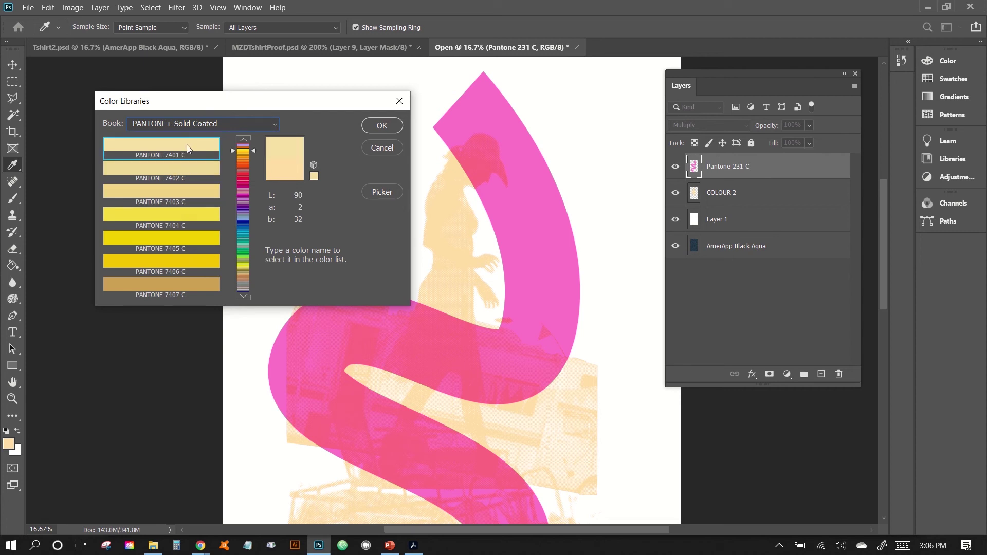
click(176, 162)
click(174, 153)
click(393, 128)
click(724, 194)
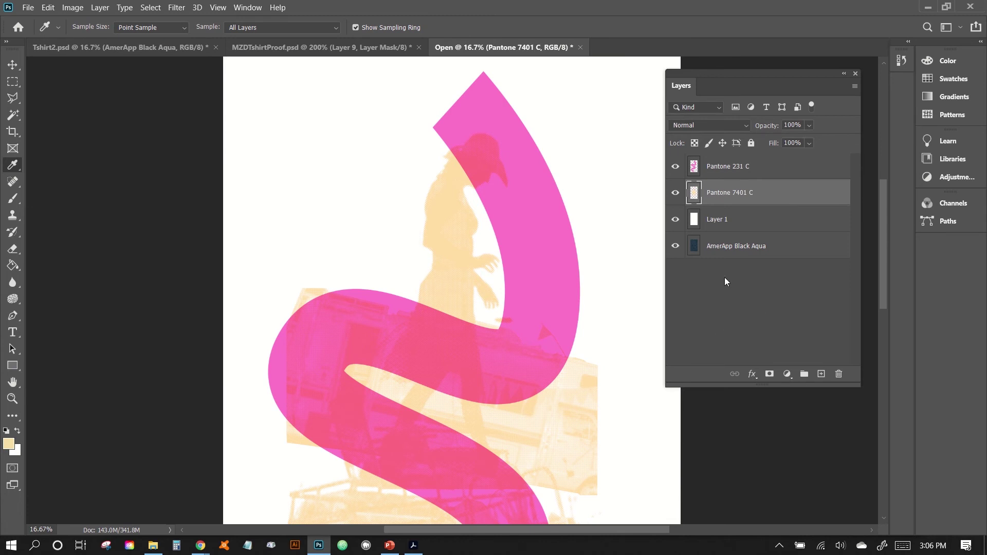
Step: Float the Channels panel out of the dock and enlarge it to show every channel
scroll(591, 282, down, 2)
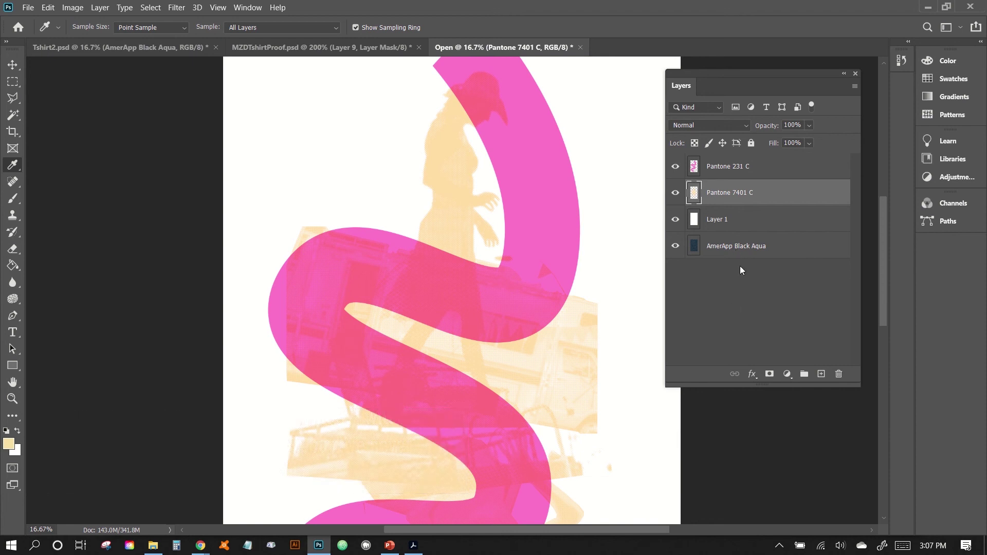
click(955, 206)
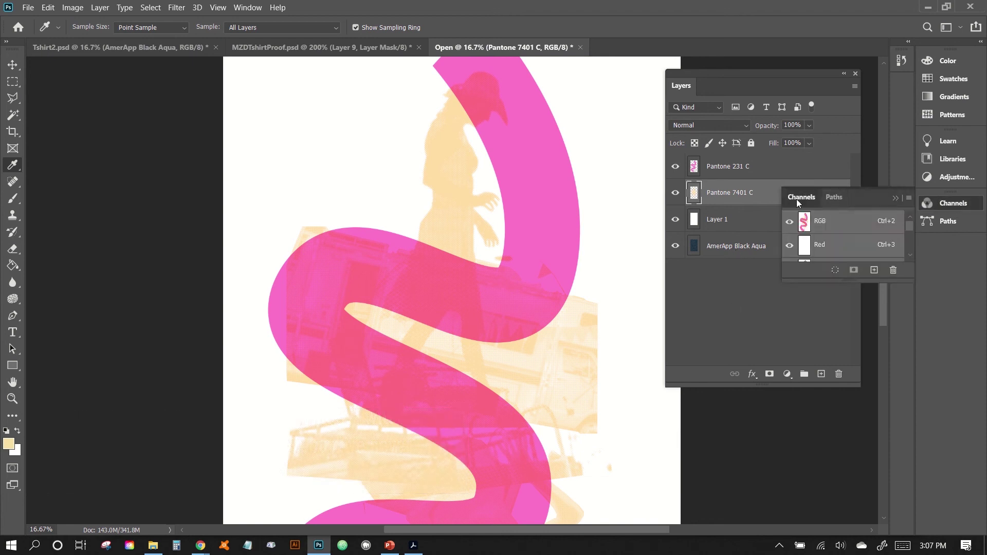
drag(797, 199, 726, 150)
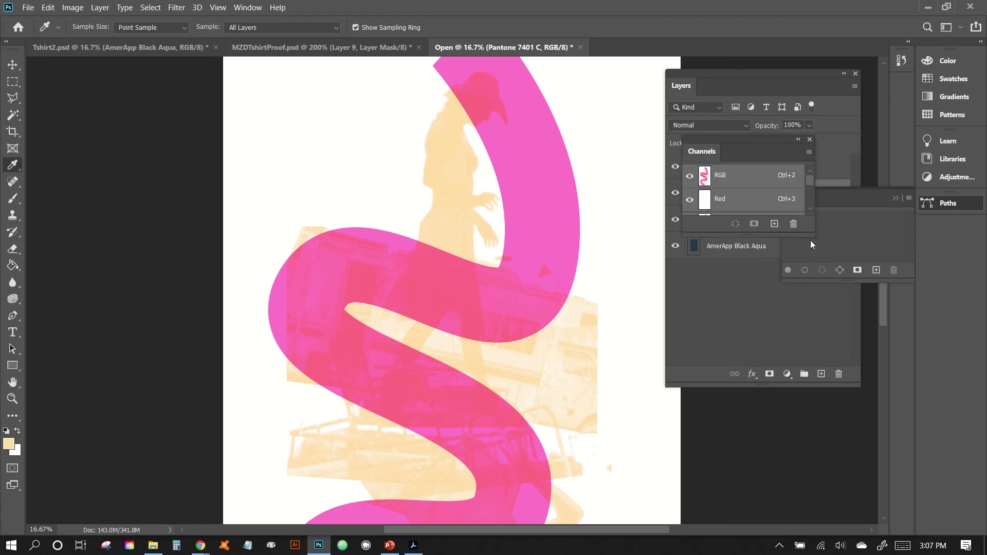
drag(811, 241, 849, 407)
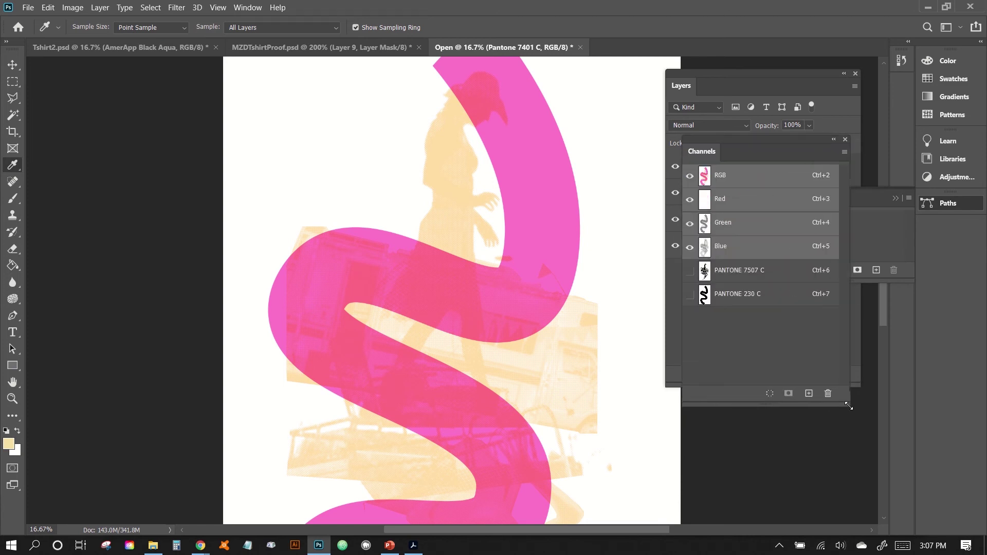
Step: Delete the PANTONE 7507 C and PANTONE 230 C spot channels
click(780, 274)
shift+click(777, 296)
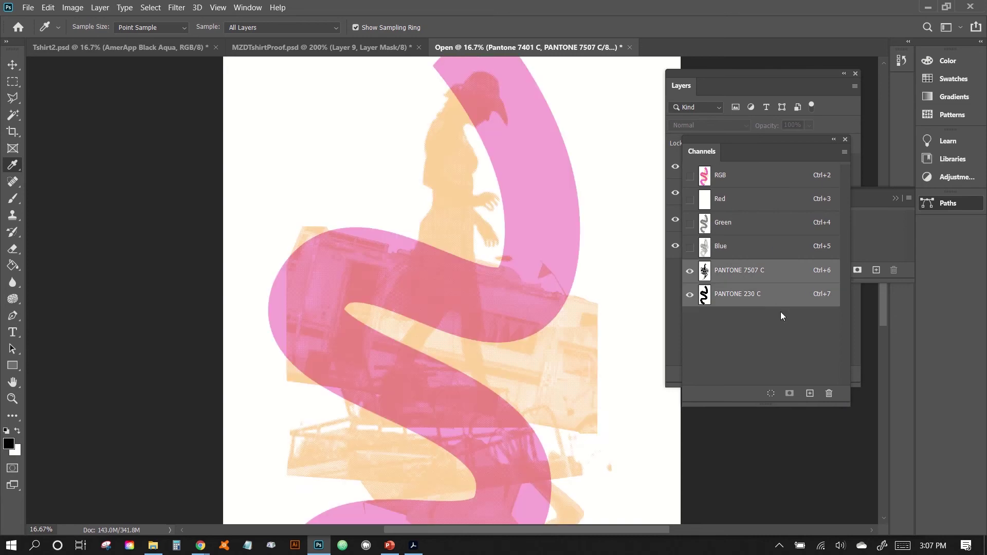
click(829, 393)
click(458, 214)
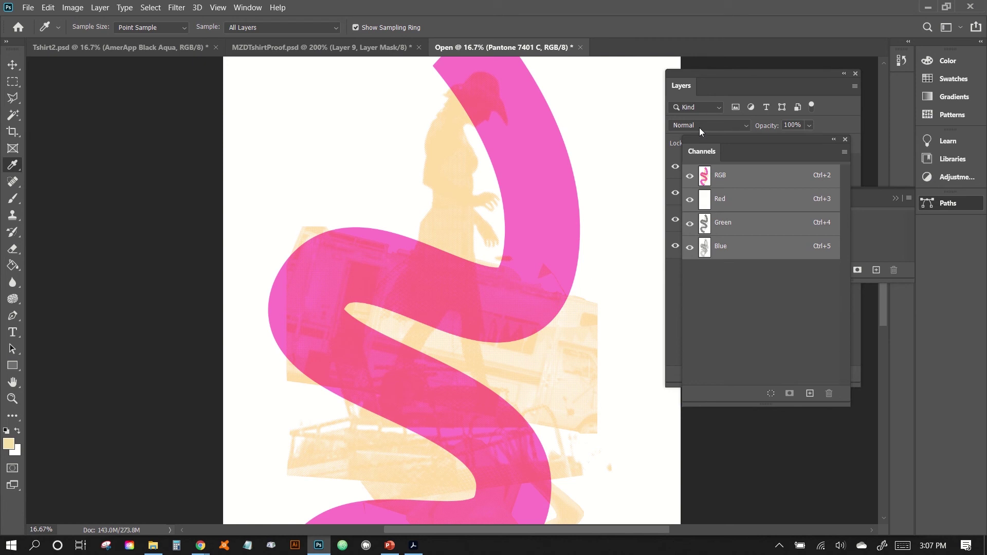
Step: Hide and re-show the Pantone 231 C layer to check what lies beneath
click(676, 163)
click(705, 169)
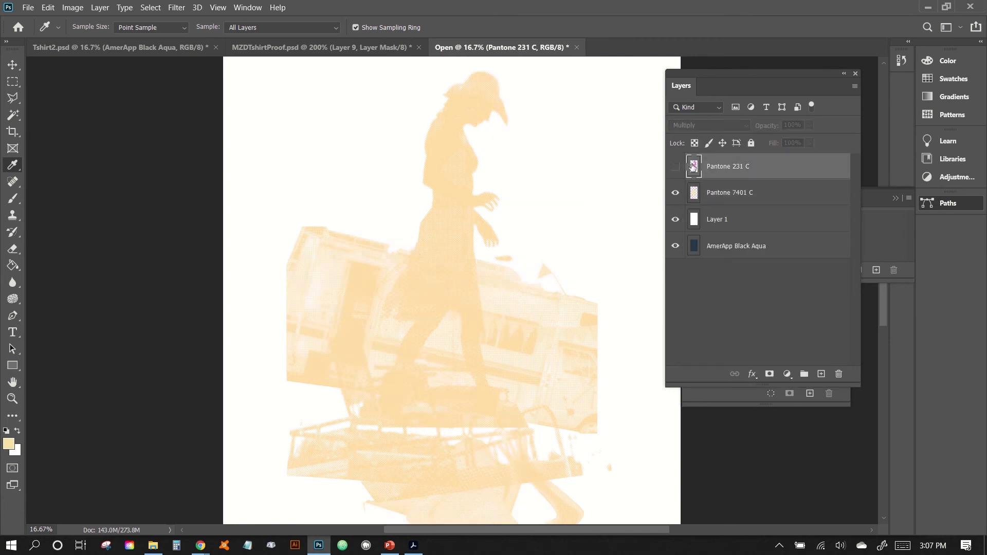
click(675, 170)
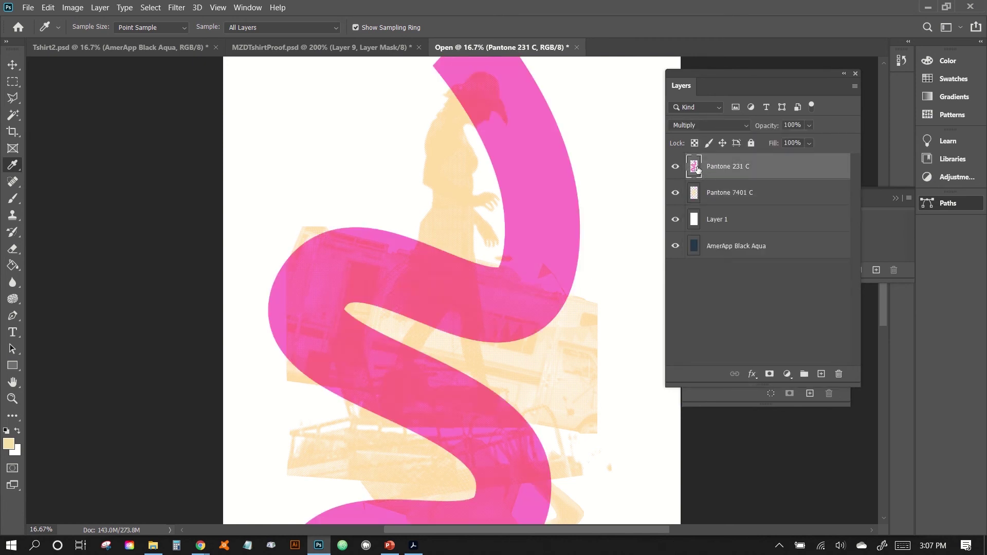
Step: Select the pink snake's pixels and move the Channels panel clear of the layers list
right_click(694, 167)
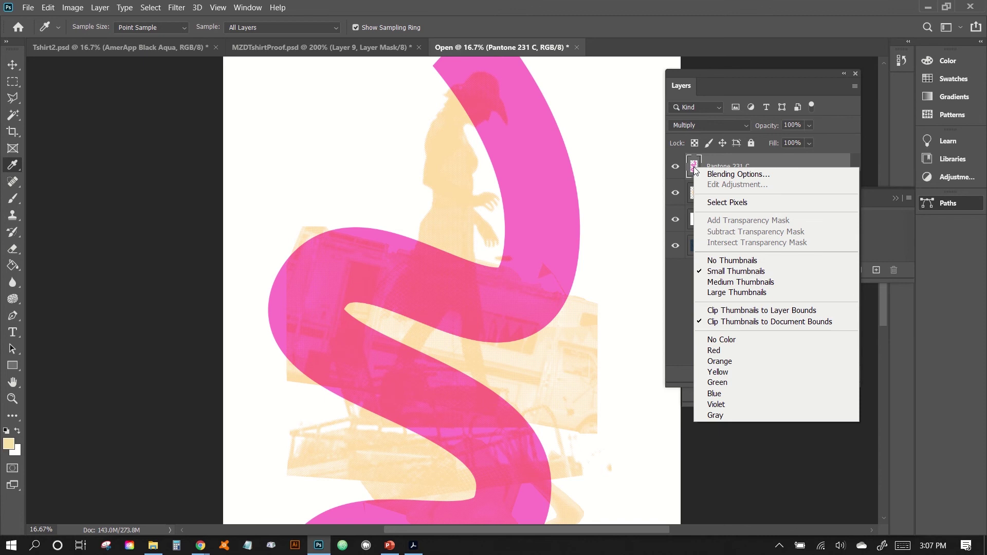
click(736, 164)
right_click(694, 167)
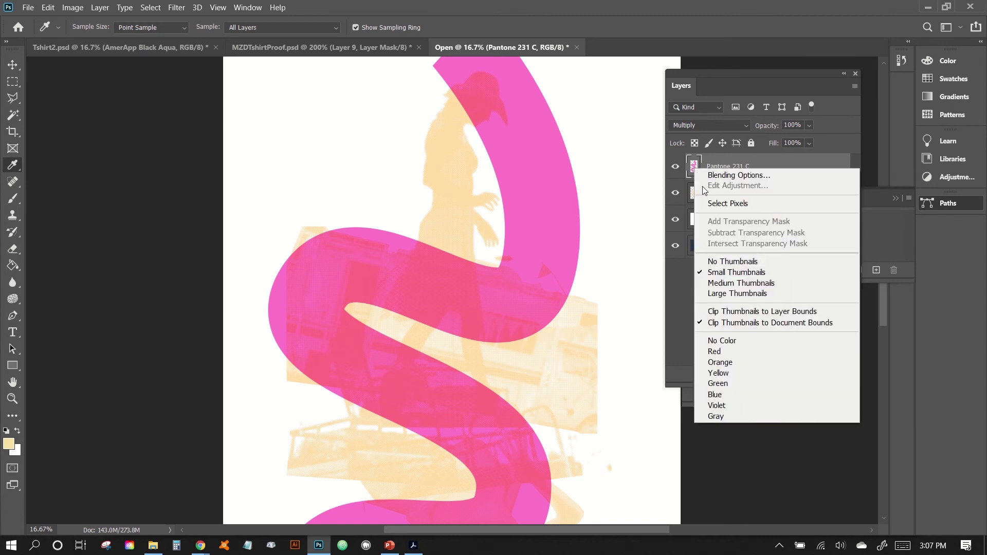
click(709, 204)
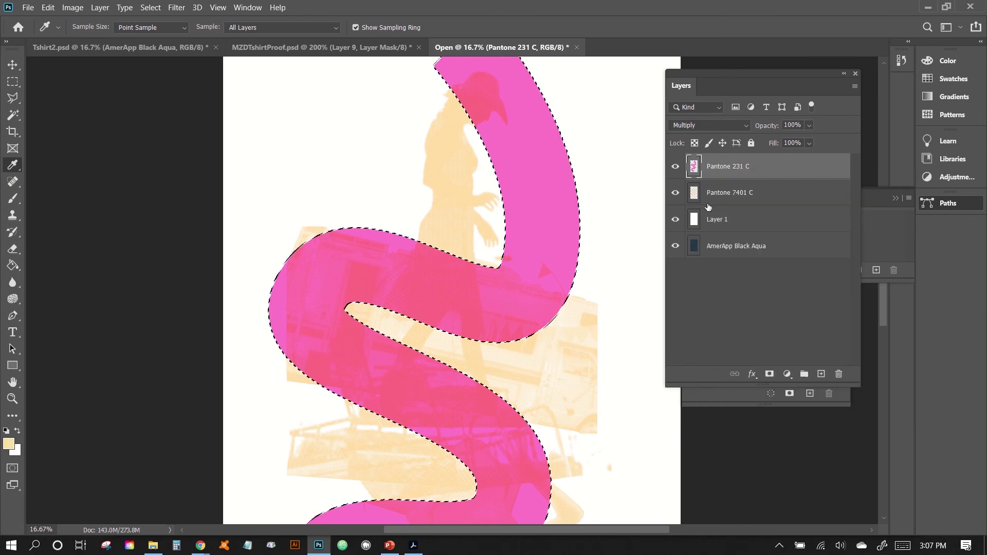
click(732, 394)
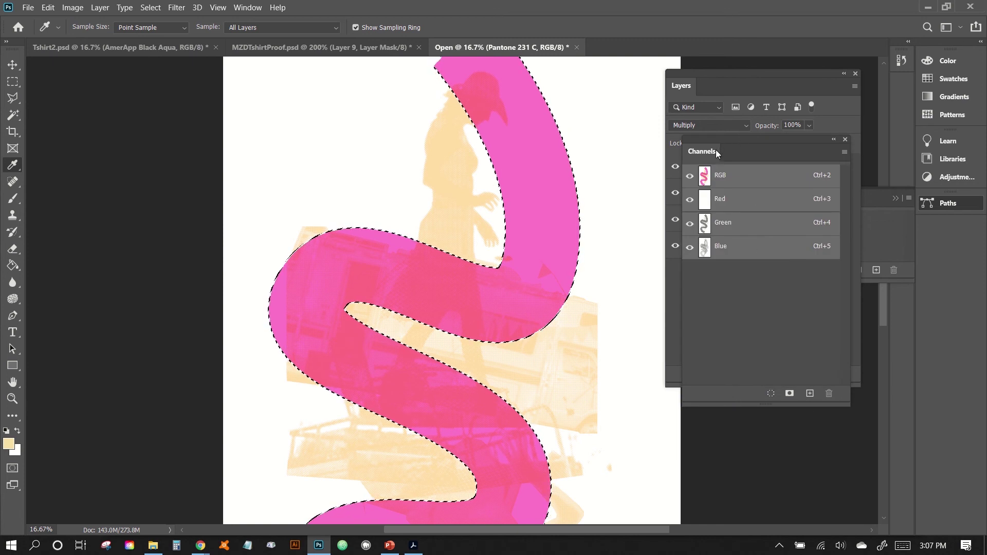
drag(716, 150, 787, 297)
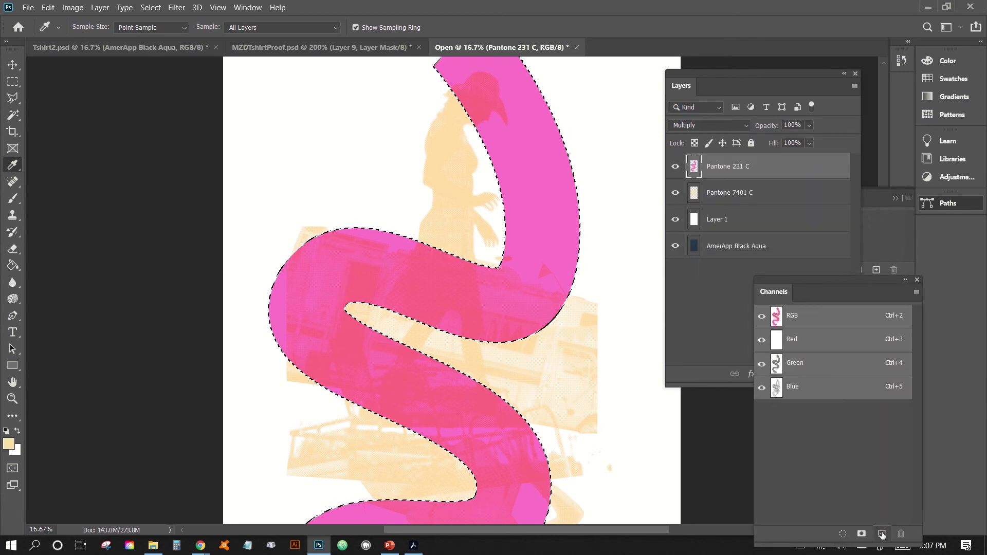
Step: Add a channel named Pantone 231 C, fill the snake white, deselect and invert
click(882, 534)
double_click(793, 411)
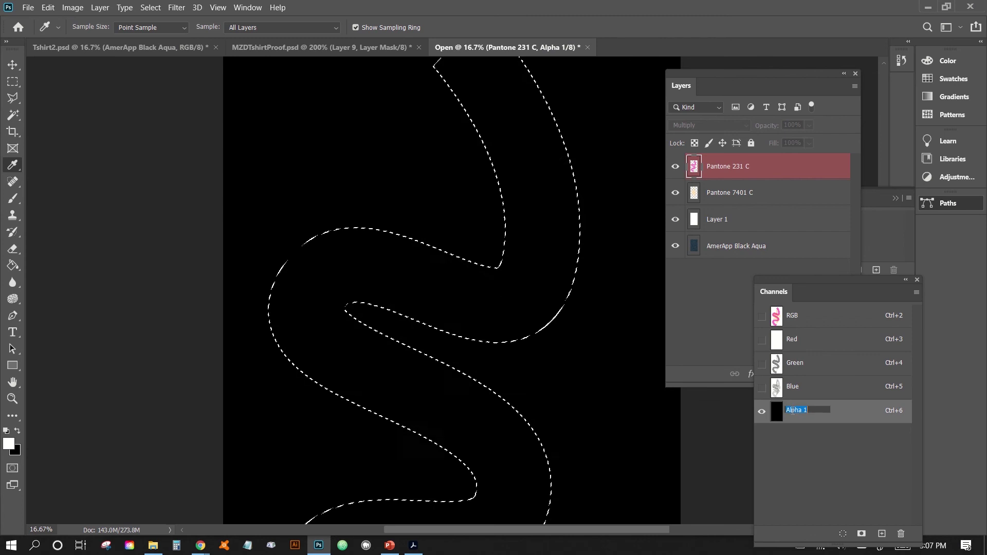
text(Pantone 231 C)
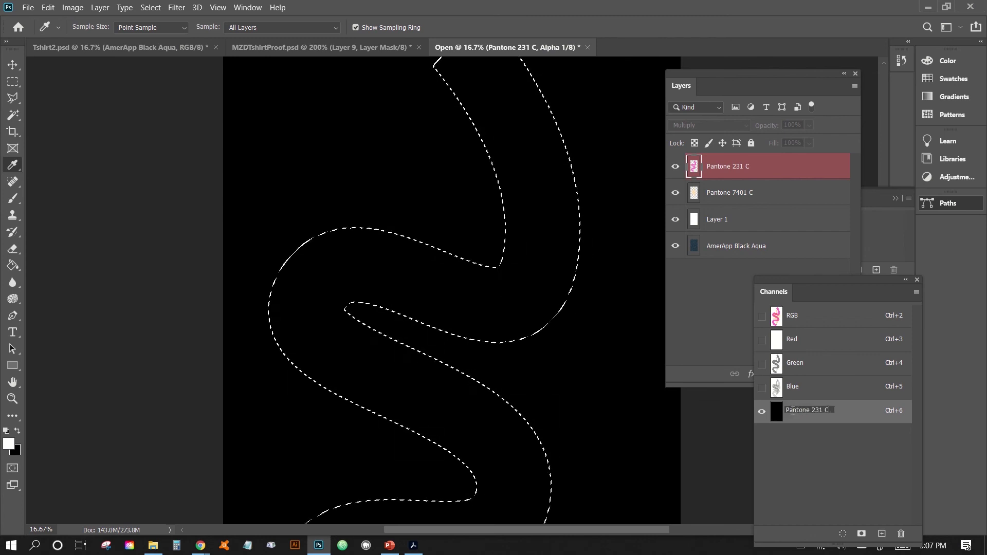
key(Return)
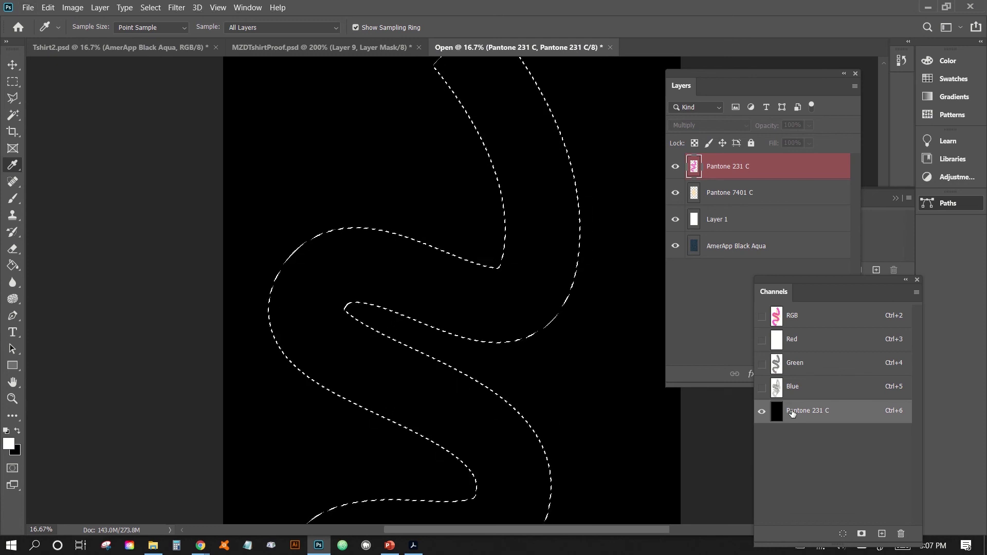
key(alt+BackSpace)
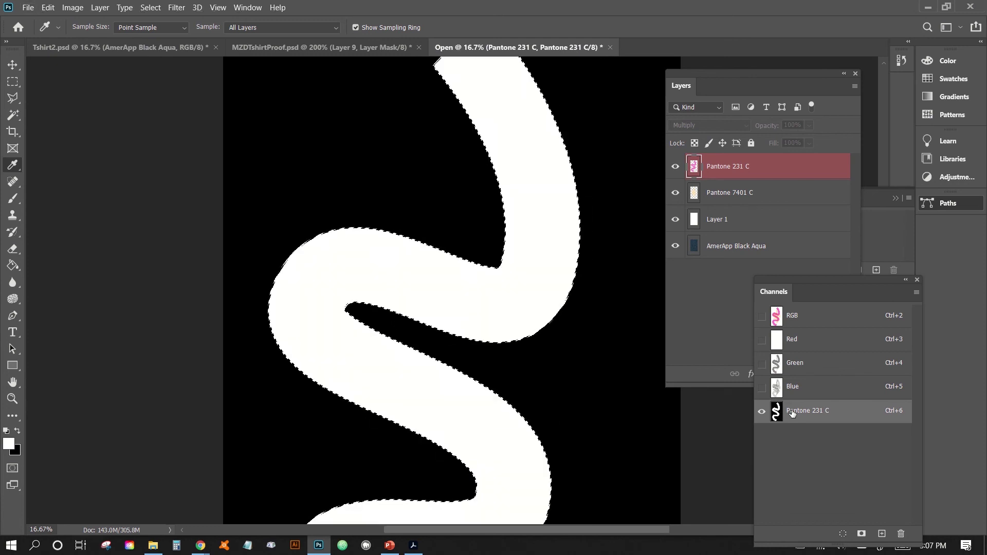
key(ctrl+d)
key(ctrl+i)
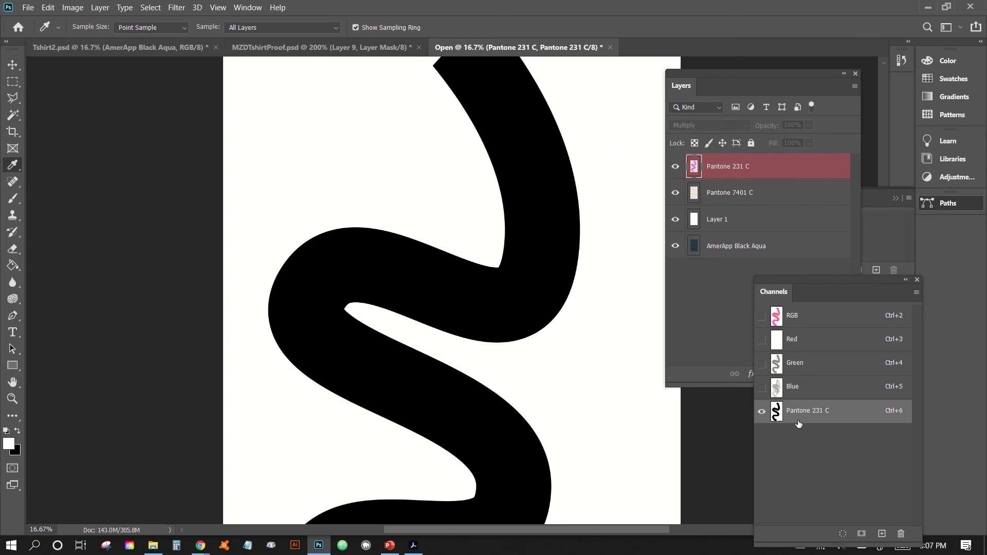
Step: Toggle the RGB composite and Red, Green, Blue channels to check the spot channel
click(761, 317)
click(762, 316)
click(761, 316)
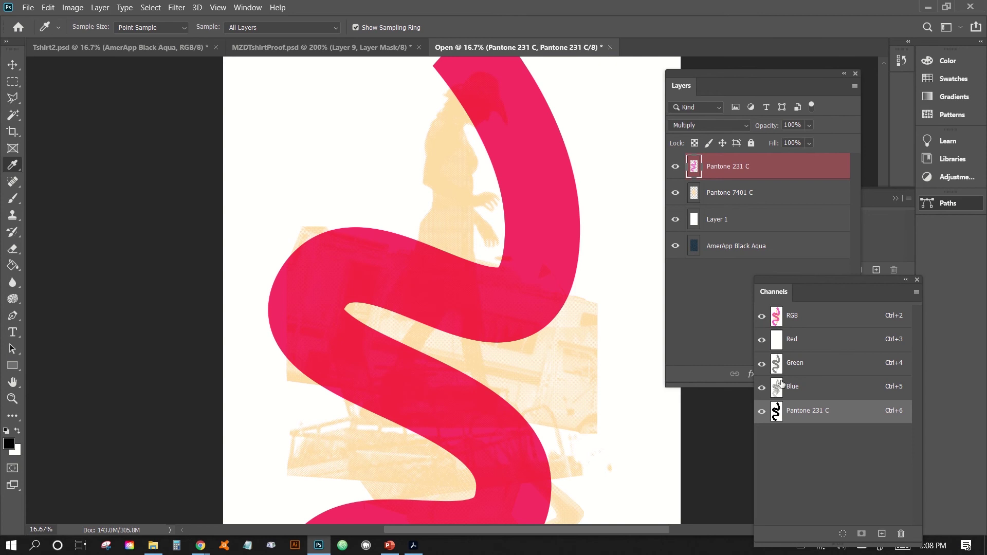
click(761, 340)
click(761, 364)
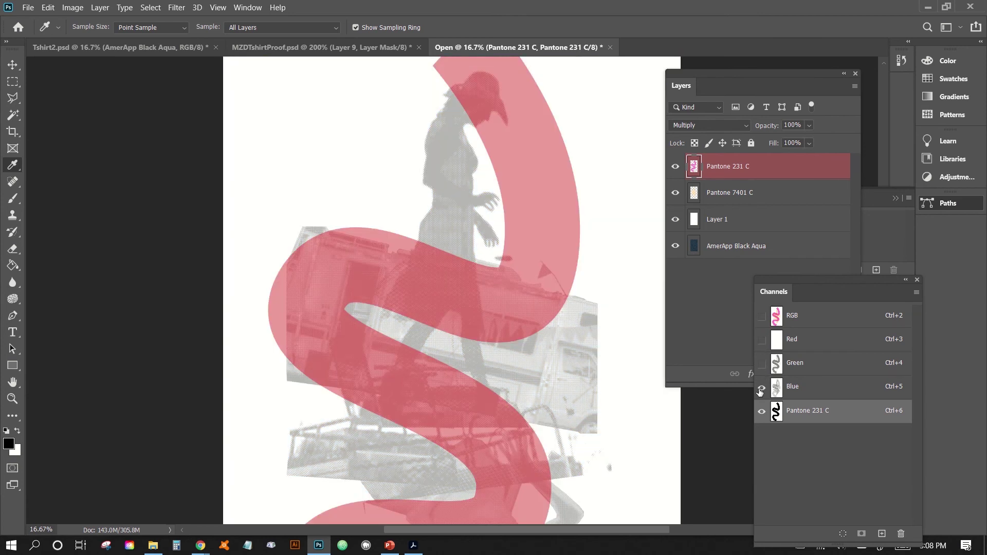
click(761, 387)
click(761, 317)
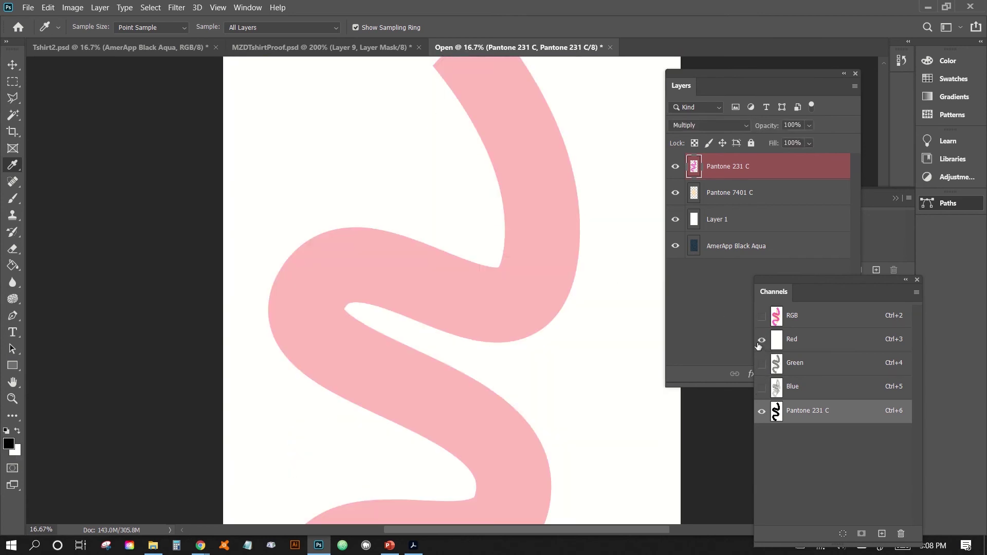
click(762, 387)
click(761, 388)
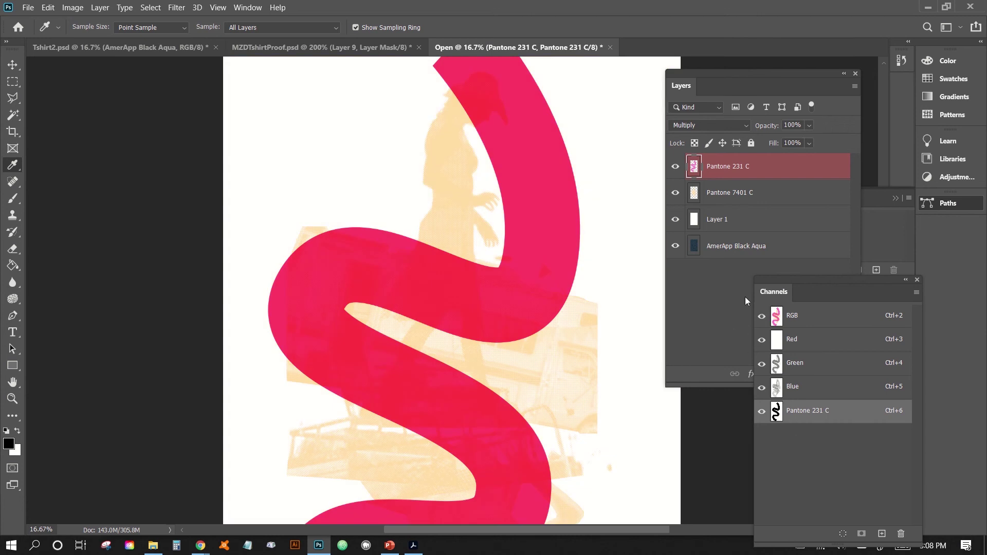
Step: Select the peach artwork pixels on the Pantone 7401 C layer and invert the selection
click(695, 194)
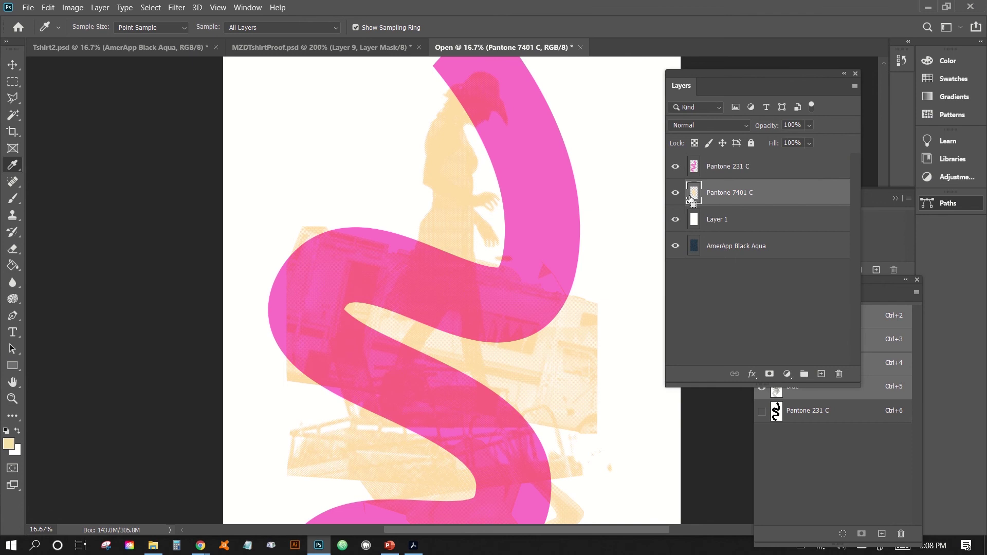
ctrl+click(690, 199)
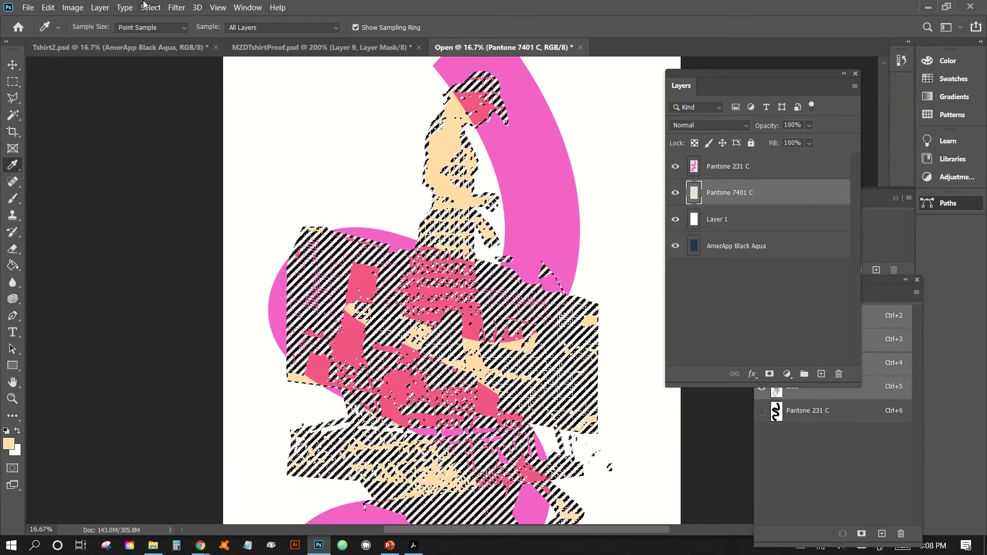
click(151, 7)
click(155, 57)
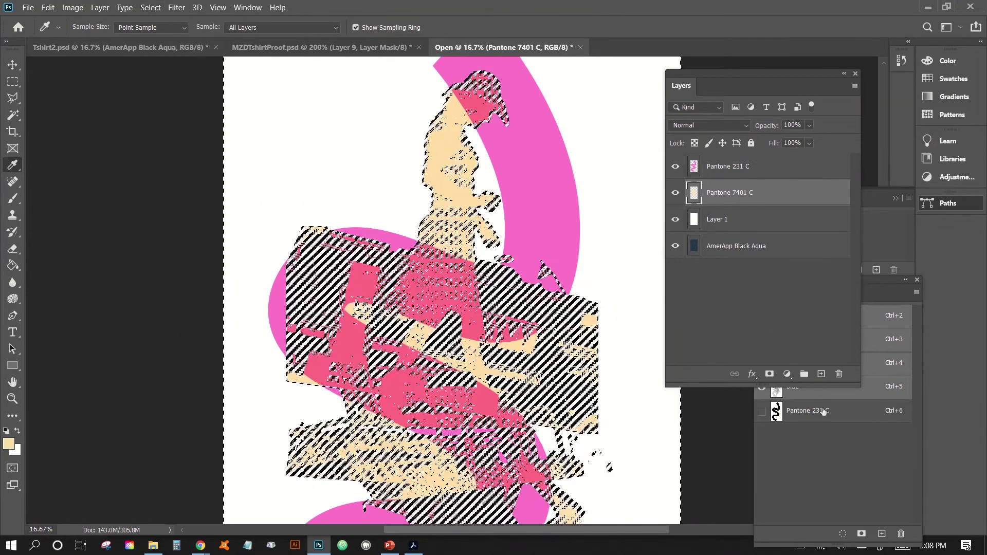
Step: Save the selection as a new channel named Pantone 7401 C, showing Pantone 231 C alongside
click(806, 455)
click(761, 411)
click(787, 412)
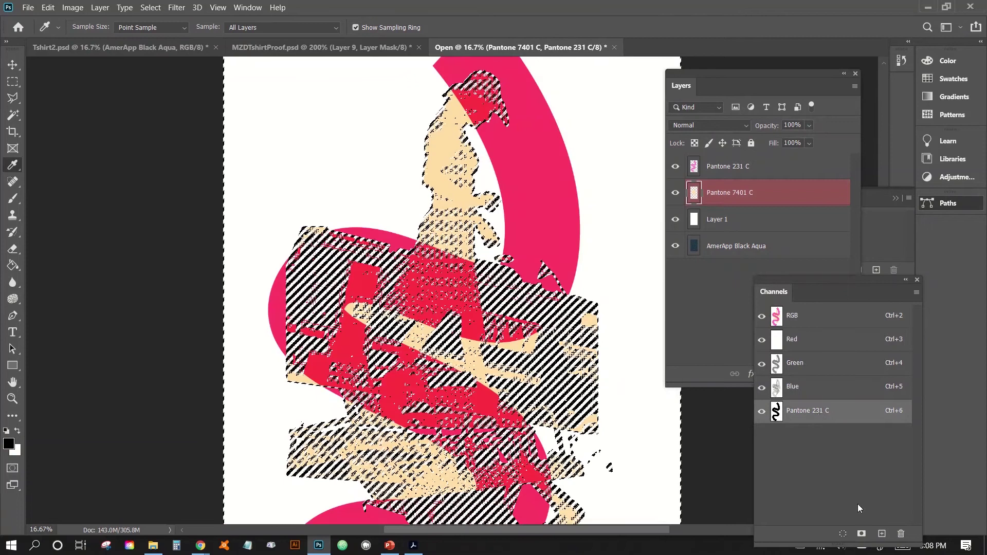
click(862, 534)
click(797, 435)
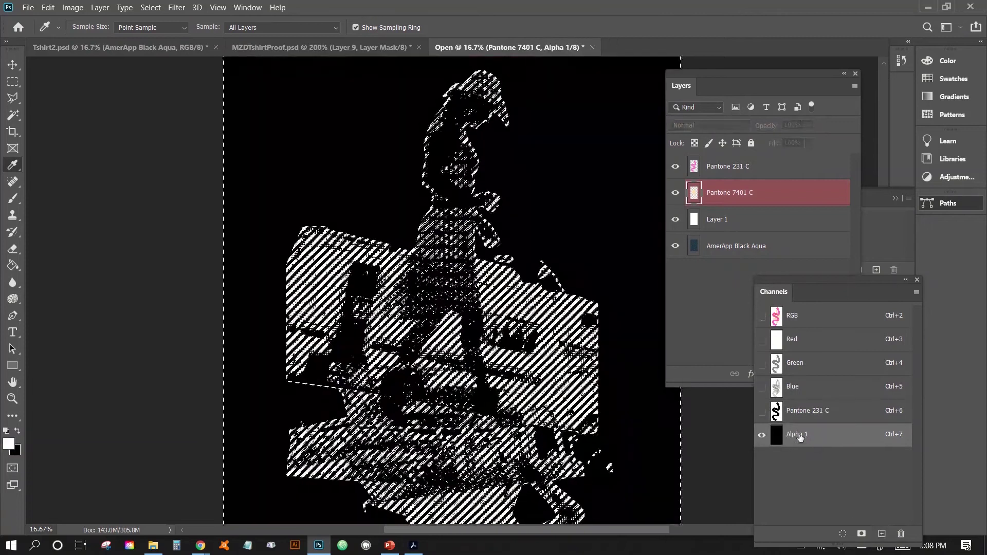
double_click(797, 435)
text(Pant)
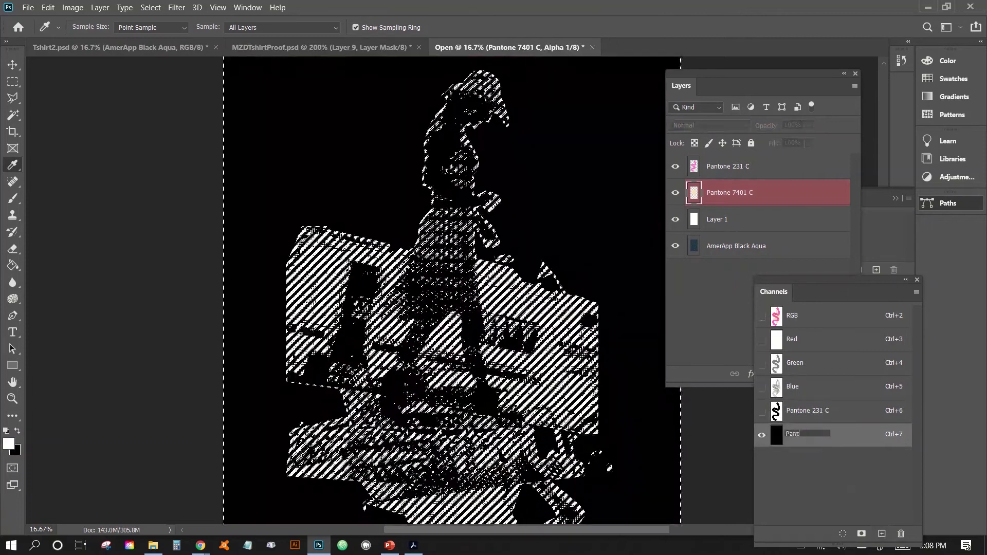
text(one 7)
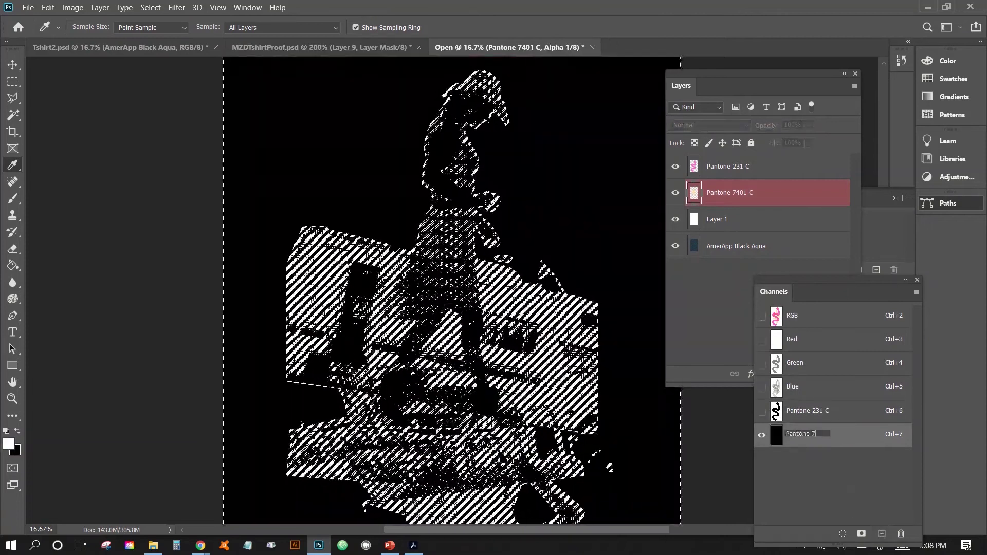
text(401 C)
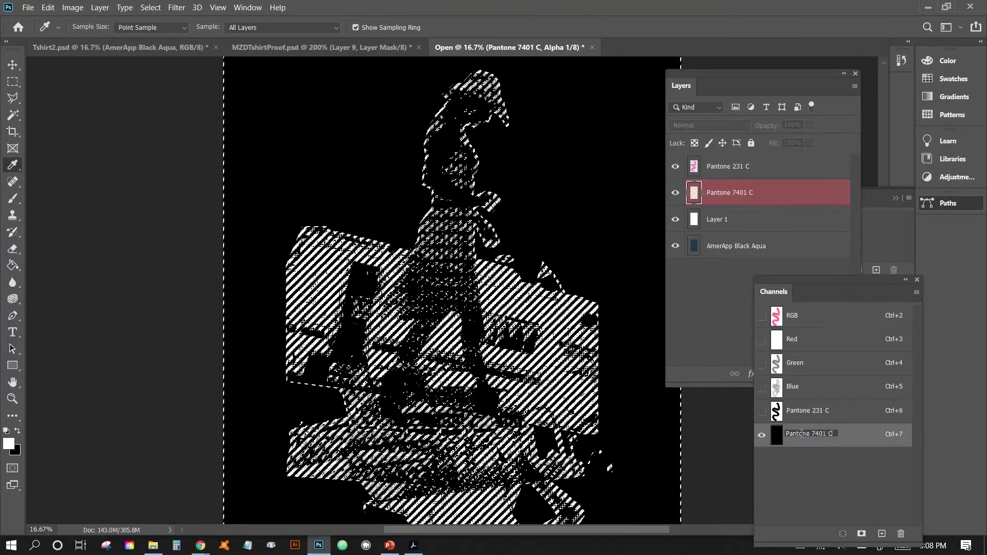
key(Return)
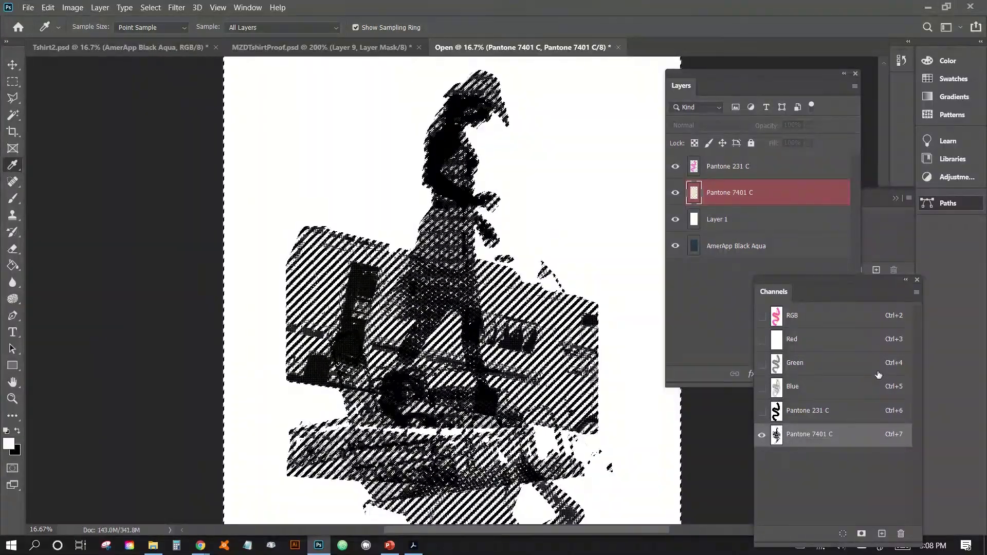
click(762, 411)
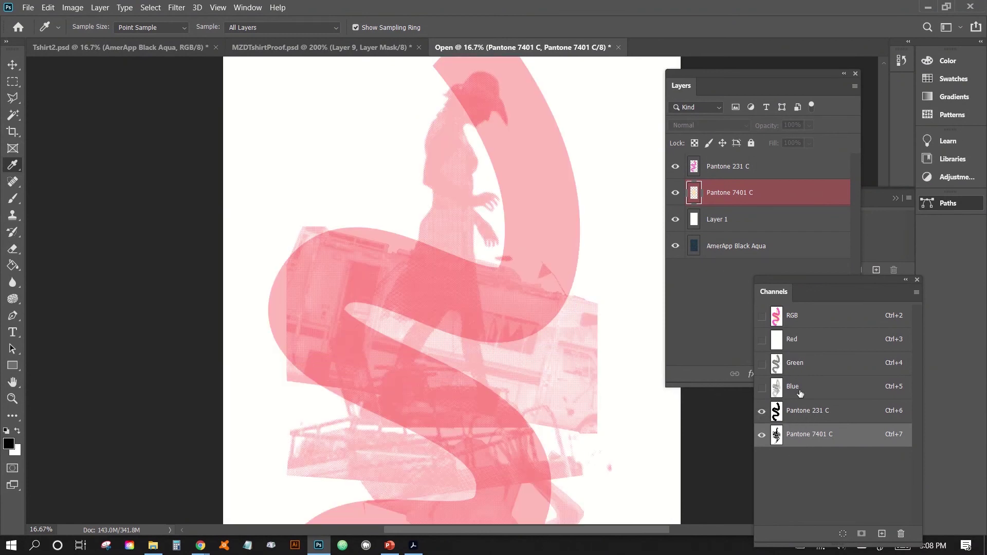
Step: Make the Pantone 231 C channel a spot channel with PANTONE 231 C ink
double_click(839, 414)
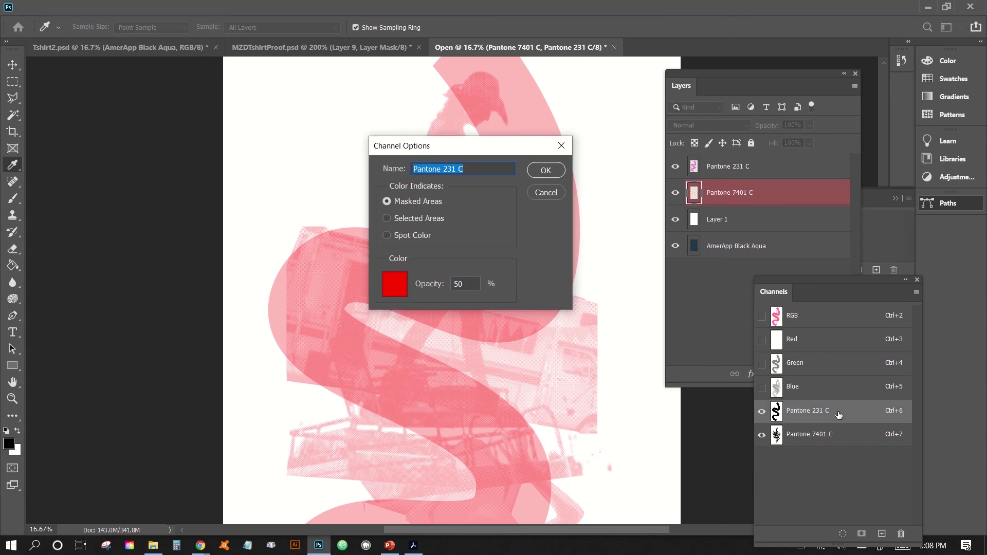
click(409, 236)
click(396, 285)
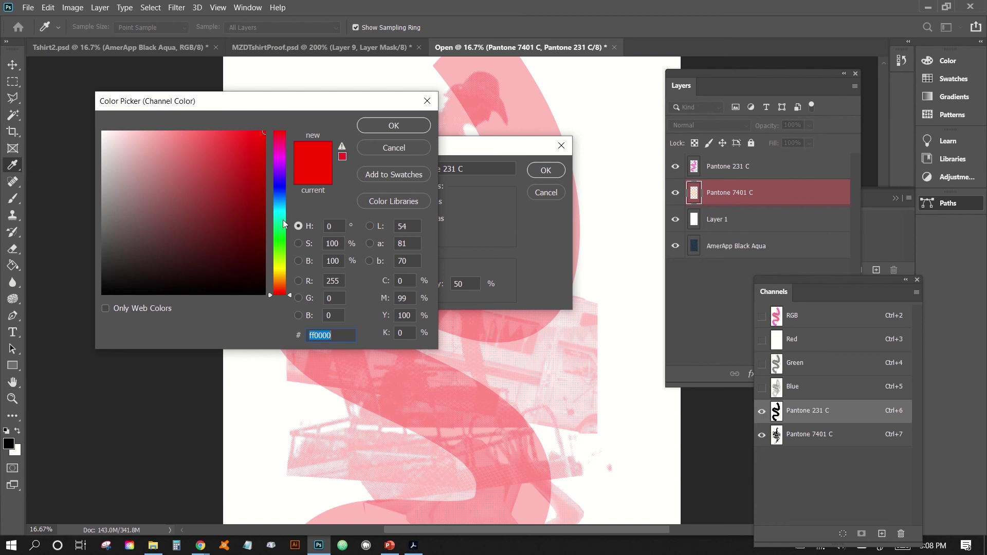
click(381, 202)
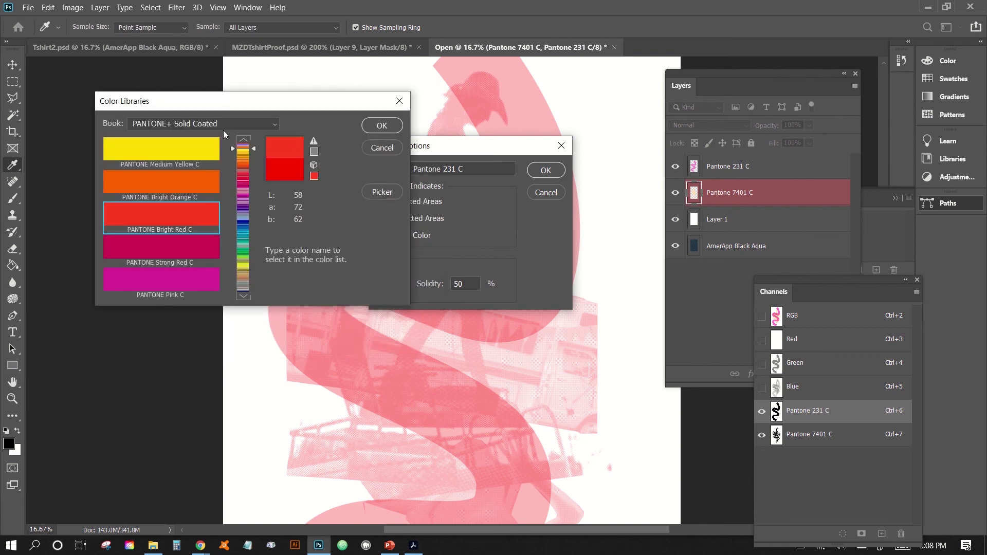
text(231)
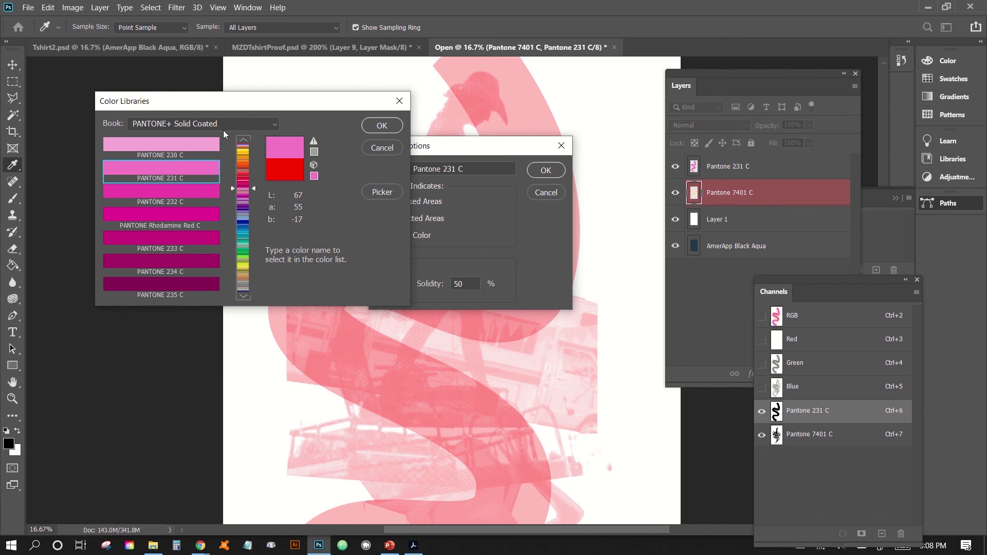
click(382, 125)
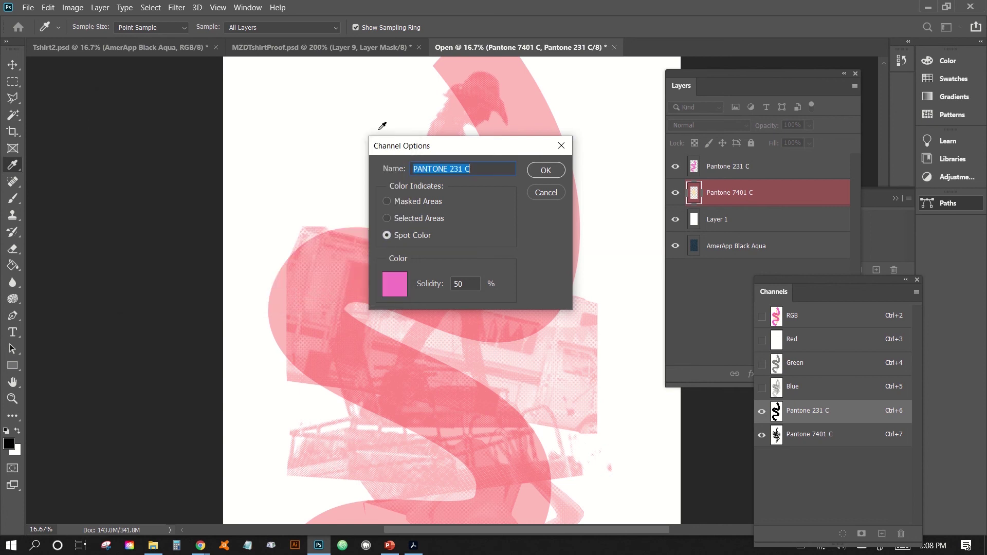
click(546, 171)
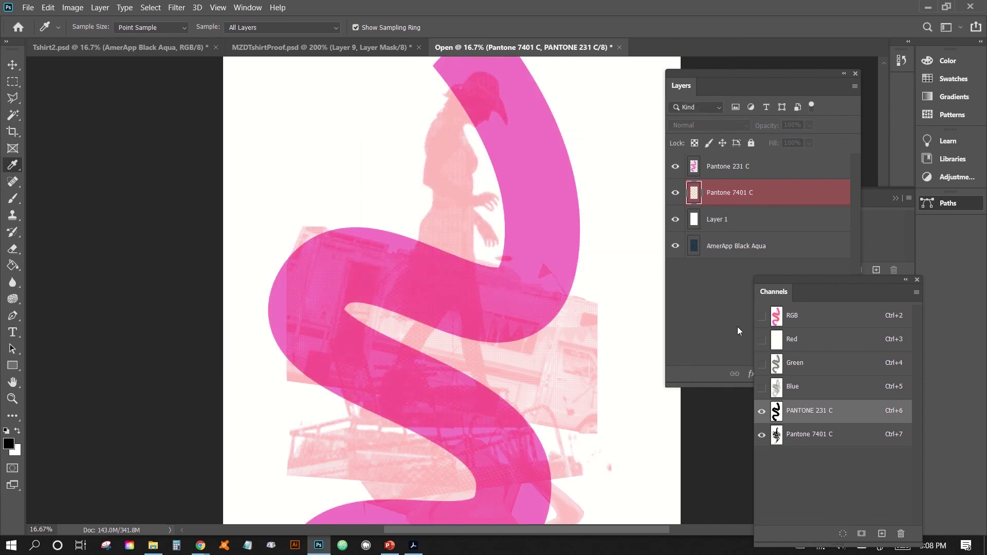
Step: Set the Pantone 7401 C channel's spot ink to PANTONE 7401 C
click(812, 441)
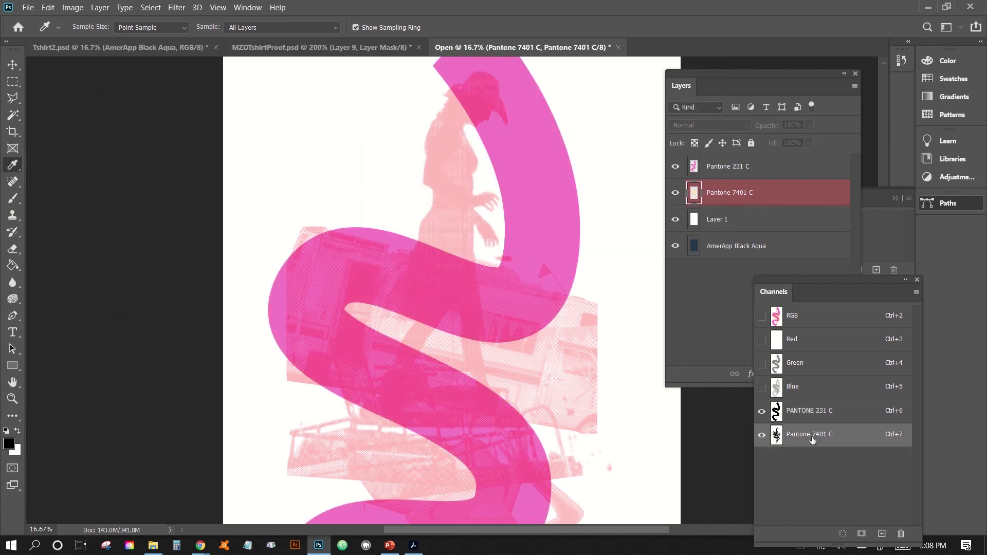
double_click(852, 440)
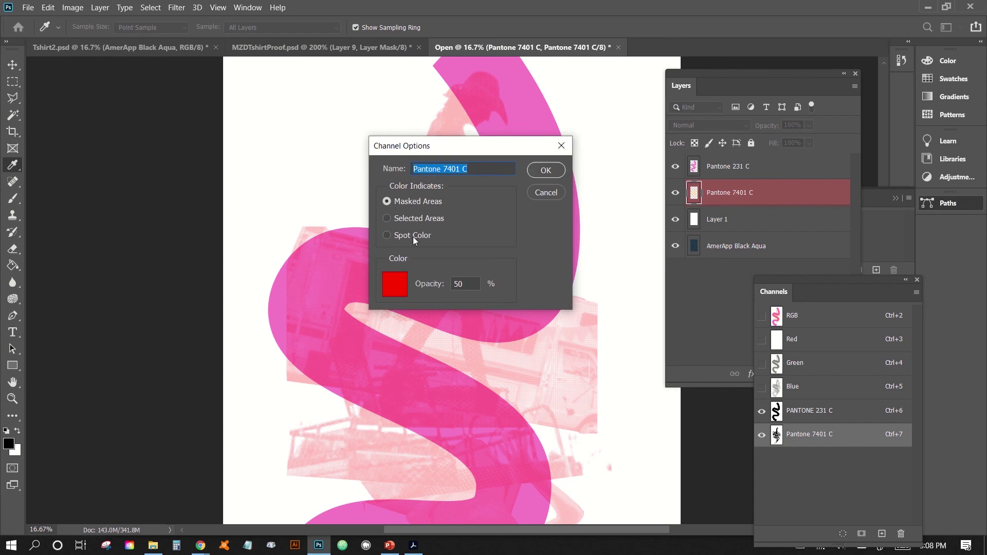
click(413, 236)
click(393, 287)
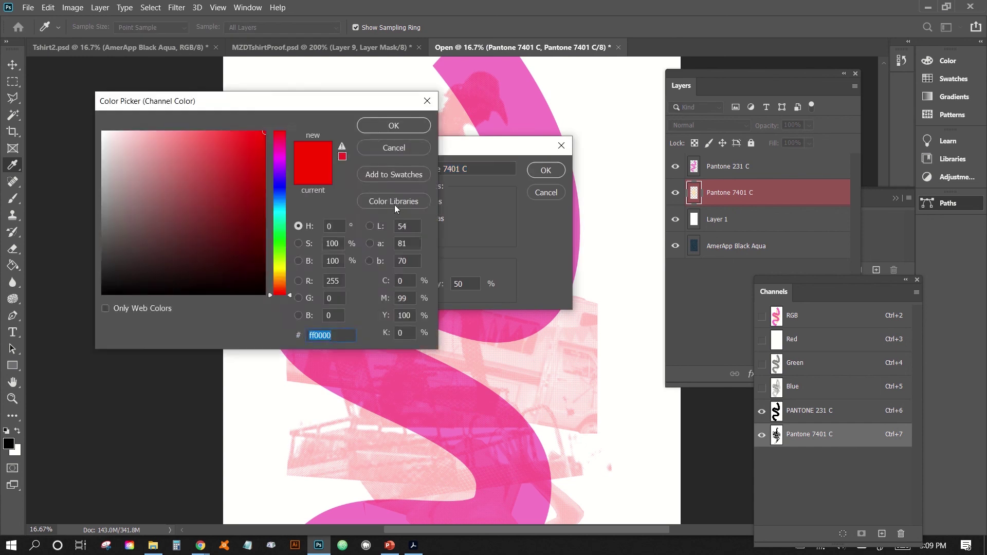
key(Escape)
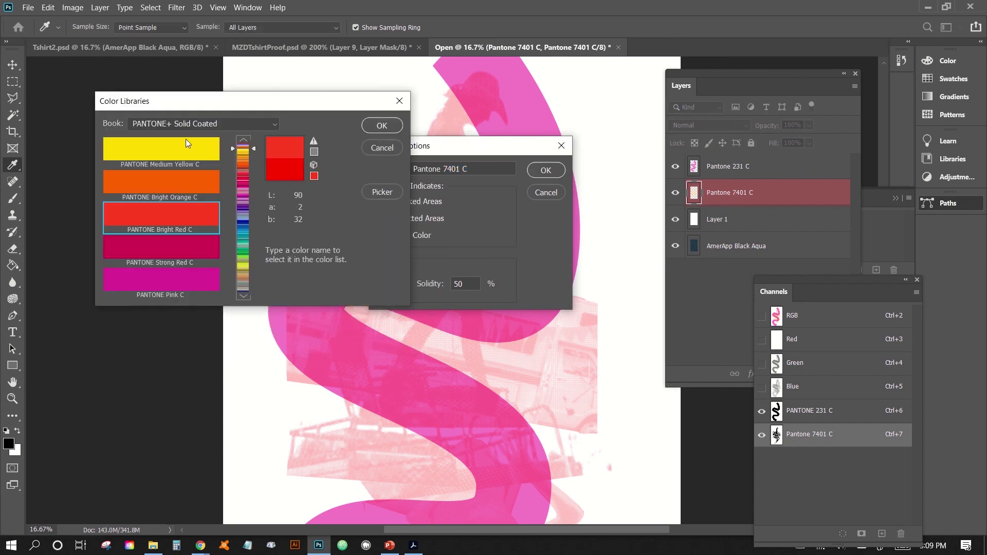
text(7401)
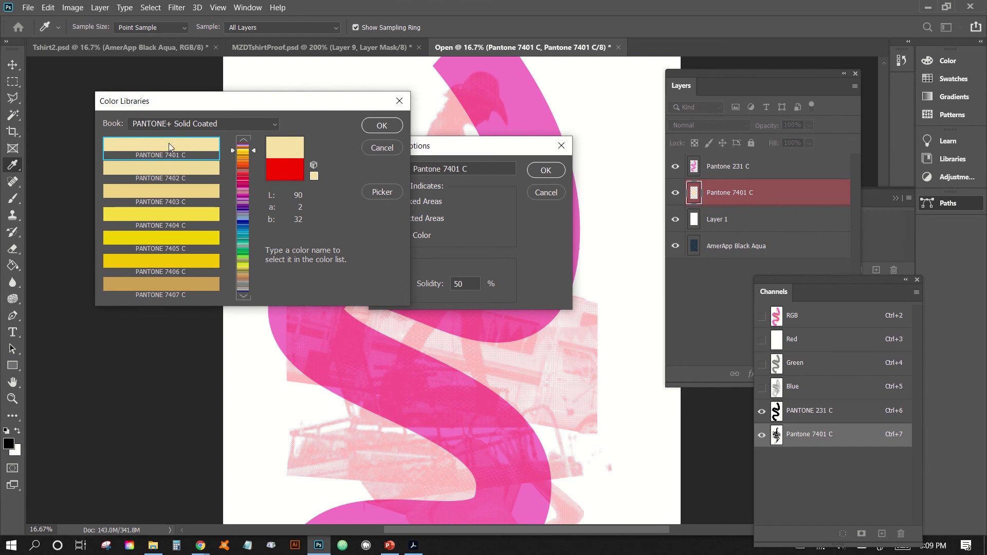
click(389, 123)
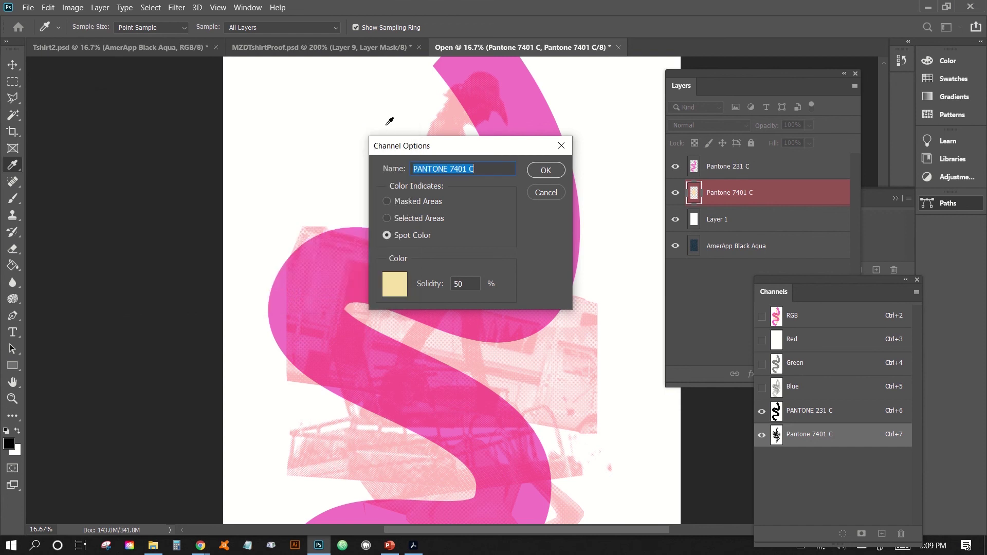
click(546, 168)
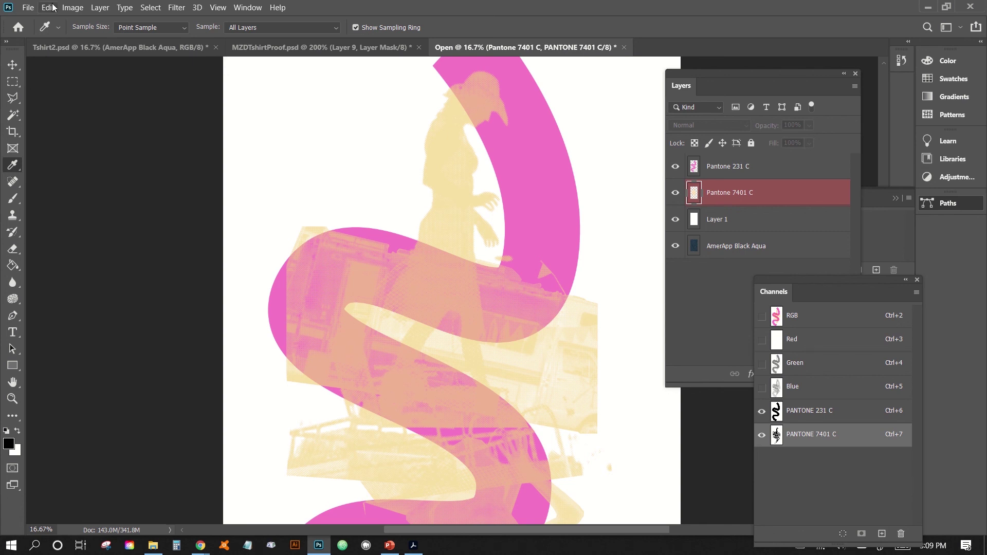
Step: Start a Save As with Photoshop PDF as the file format
click(28, 7)
click(57, 154)
click(399, 316)
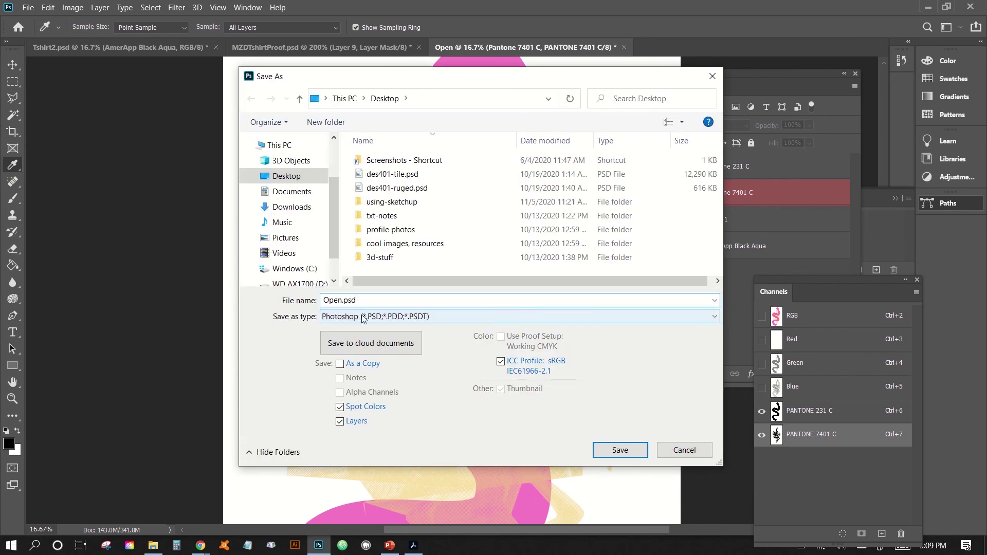
click(388, 473)
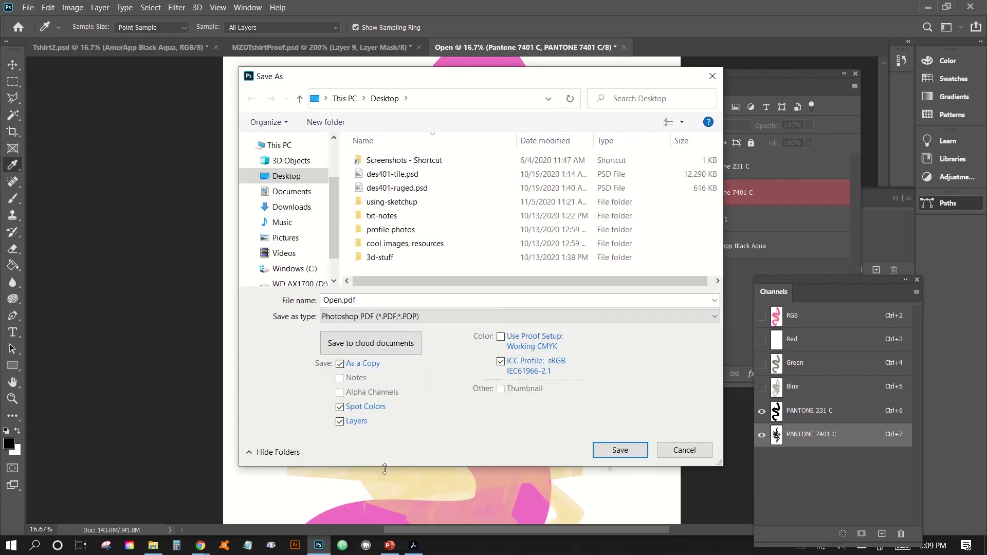
Step: Save as 'Tshirt-Pantone7401proof', accepting the PDF settings and compatibility warning
double_click(342, 301)
click(342, 301)
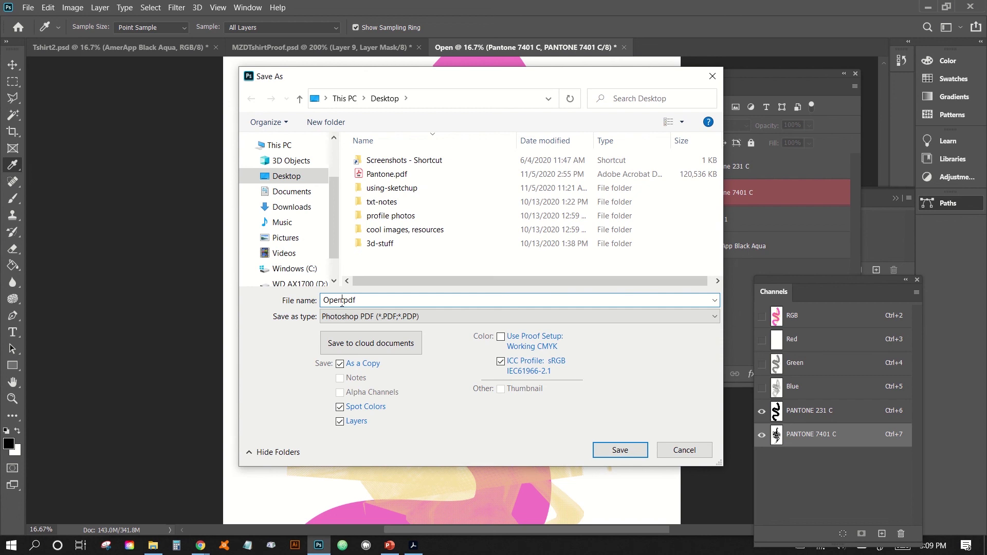
key(BackSpace)
key(BackSpace)
key(BackSpace)
key(BackSpace)
text(Tshirt-Pantone7401proof)
key(Return)
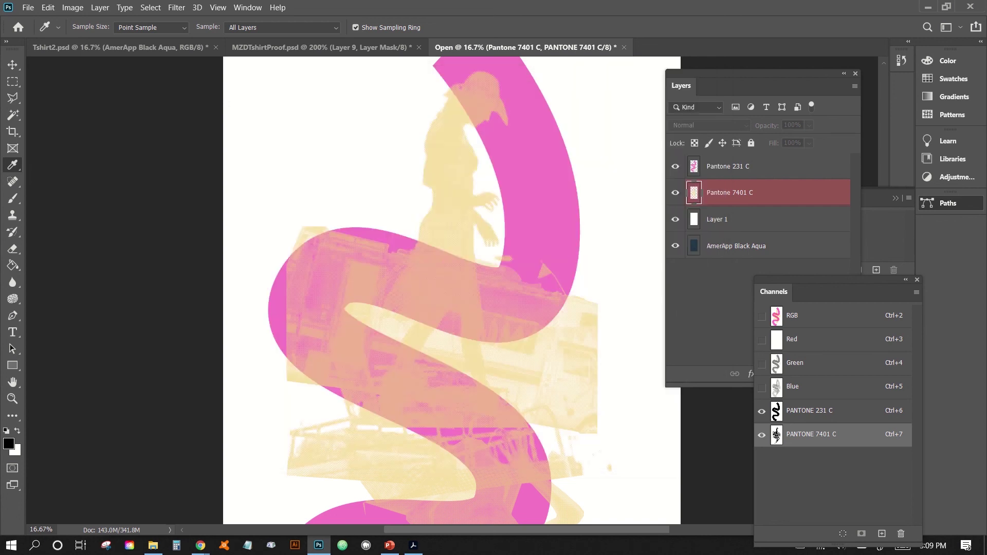
key(Return)
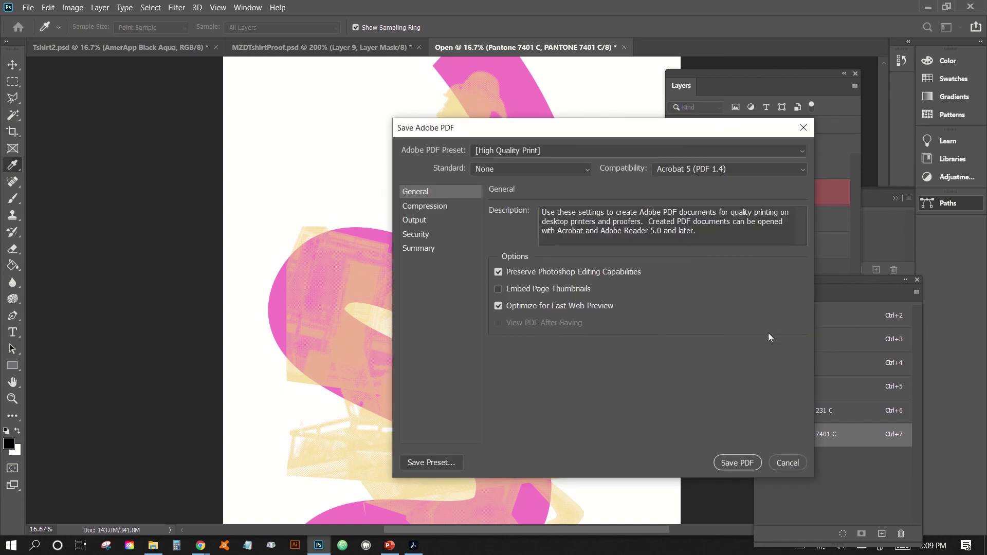
click(735, 467)
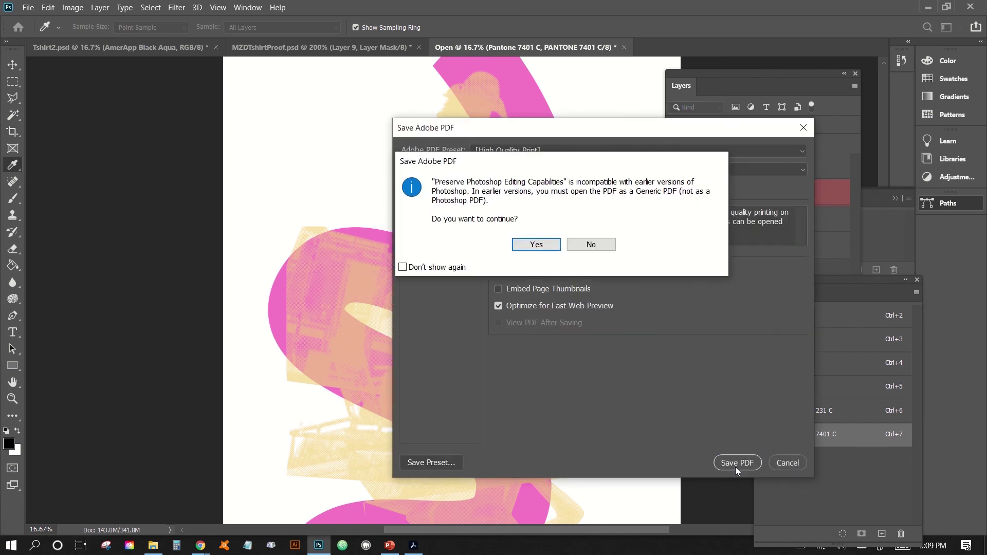
click(544, 246)
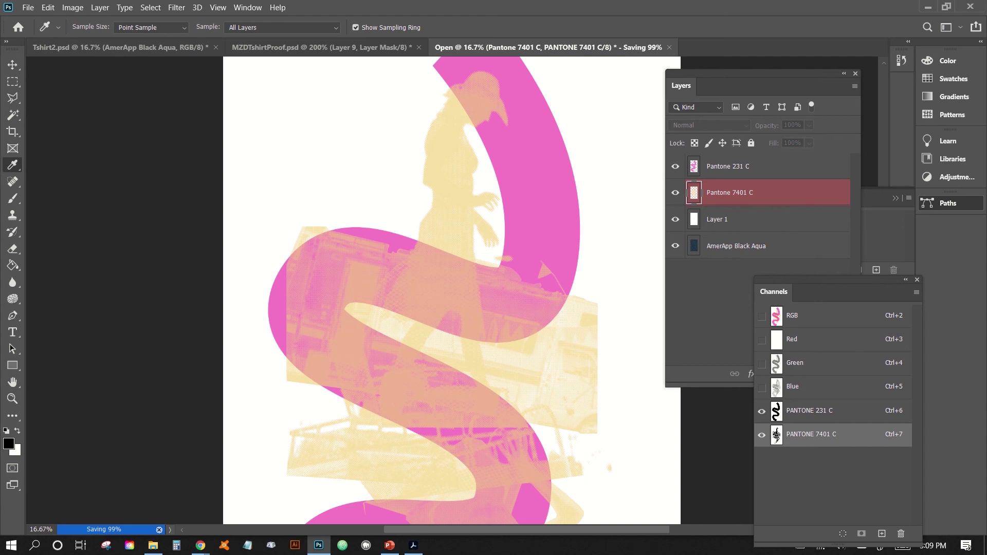
Step: Switch to Acrobat and close the floating separations Output Preview
click(415, 547)
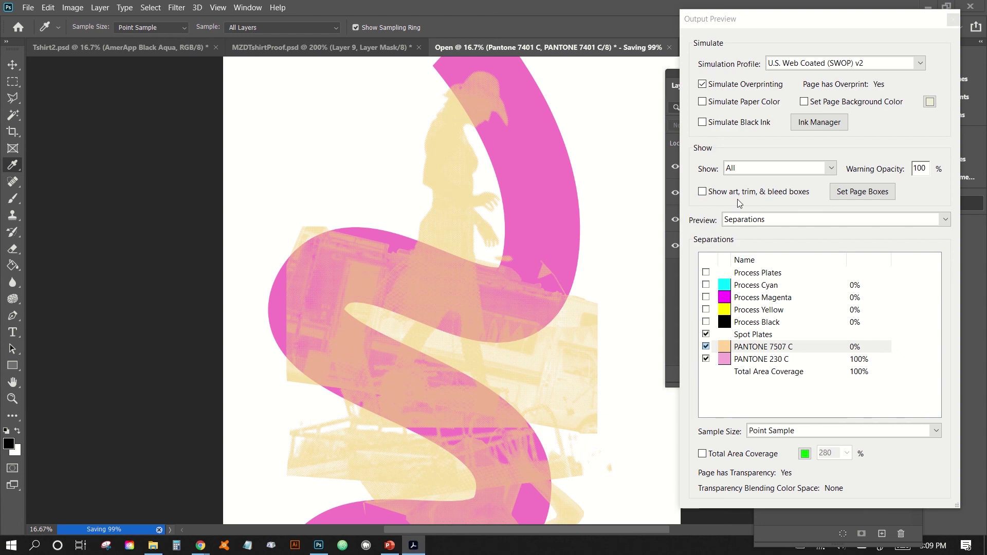
click(413, 545)
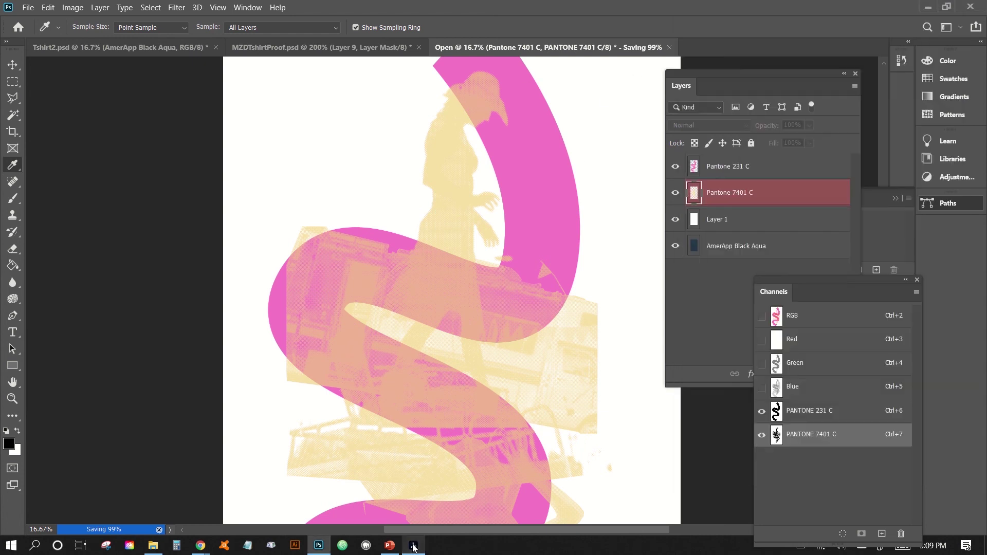
click(413, 545)
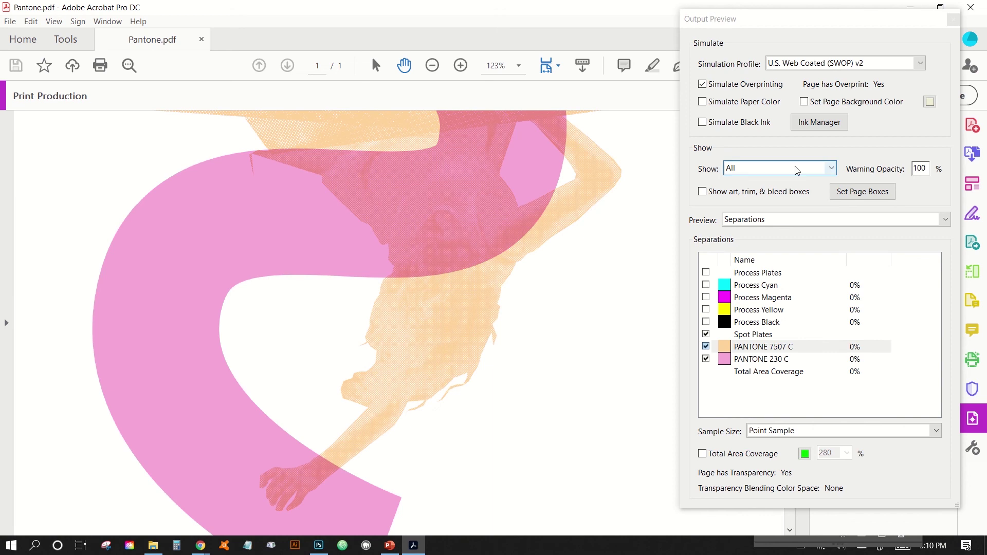
click(764, 20)
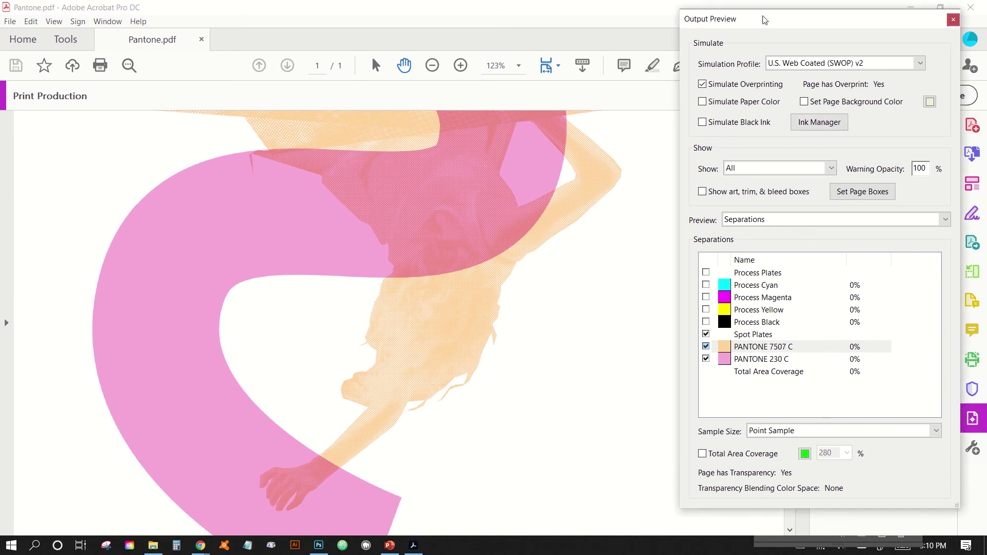
click(952, 20)
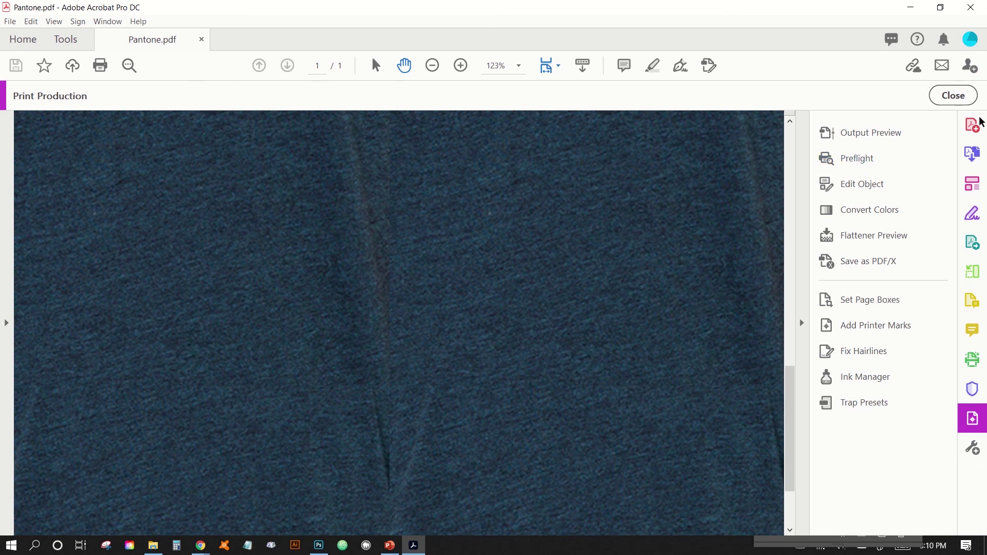
Step: Reopen the Print Production tools from the full Acrobat tools collection
click(966, 96)
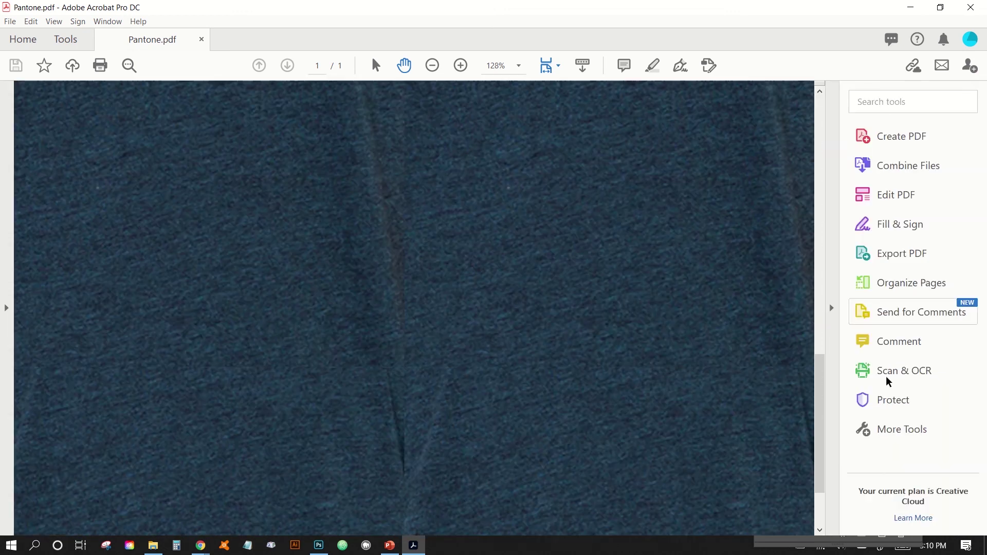
click(898, 434)
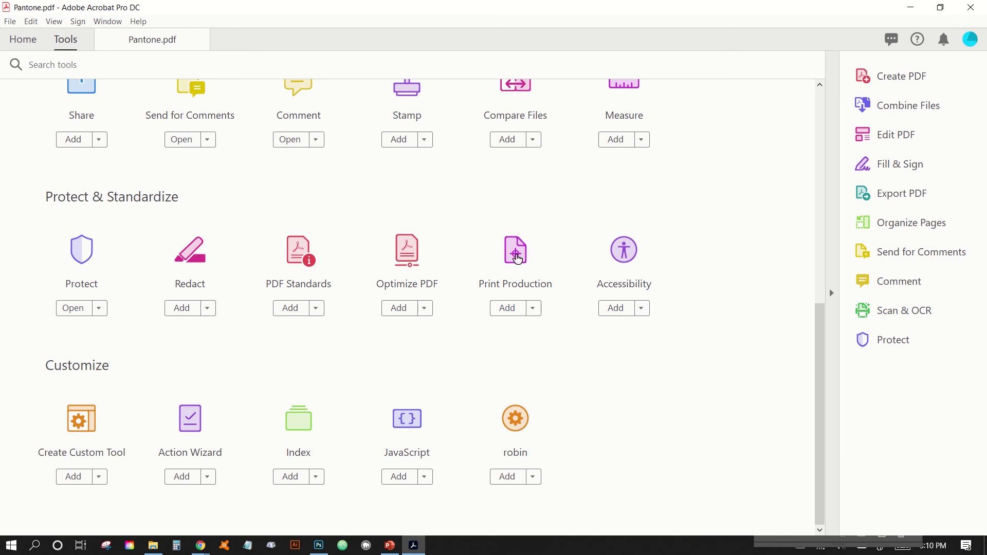
click(517, 254)
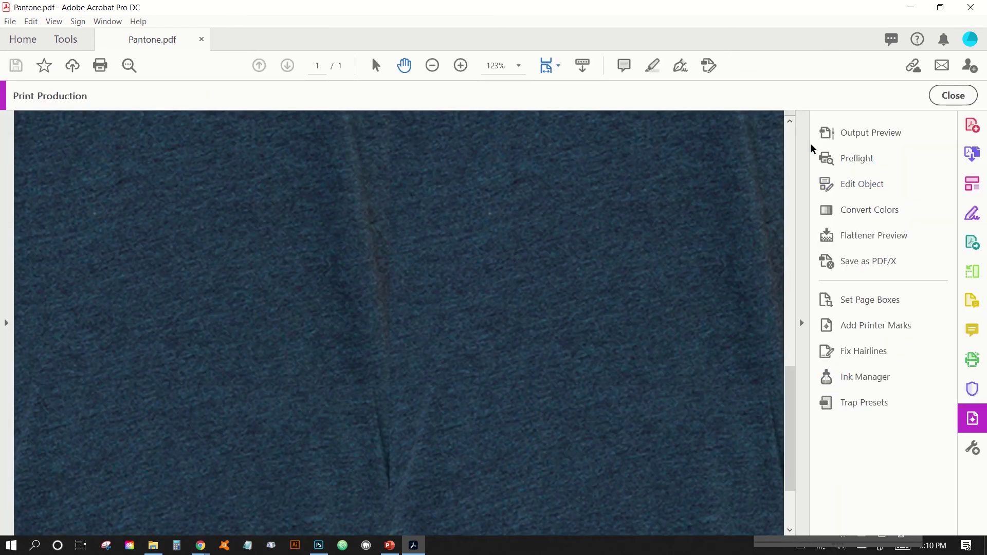
Step: Open Output Preview, hide the process plates and toggle the PANTONE 7507 C plate
click(871, 132)
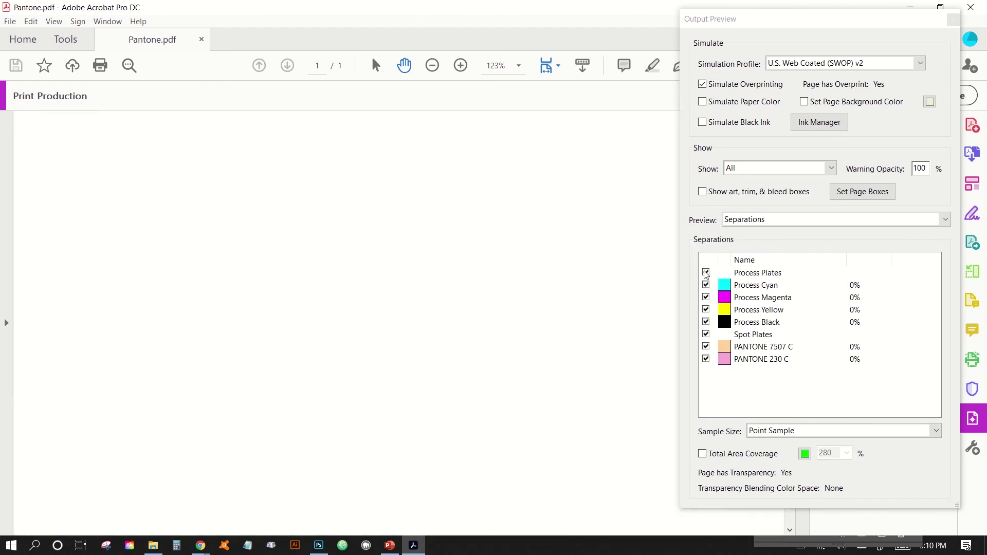
click(706, 273)
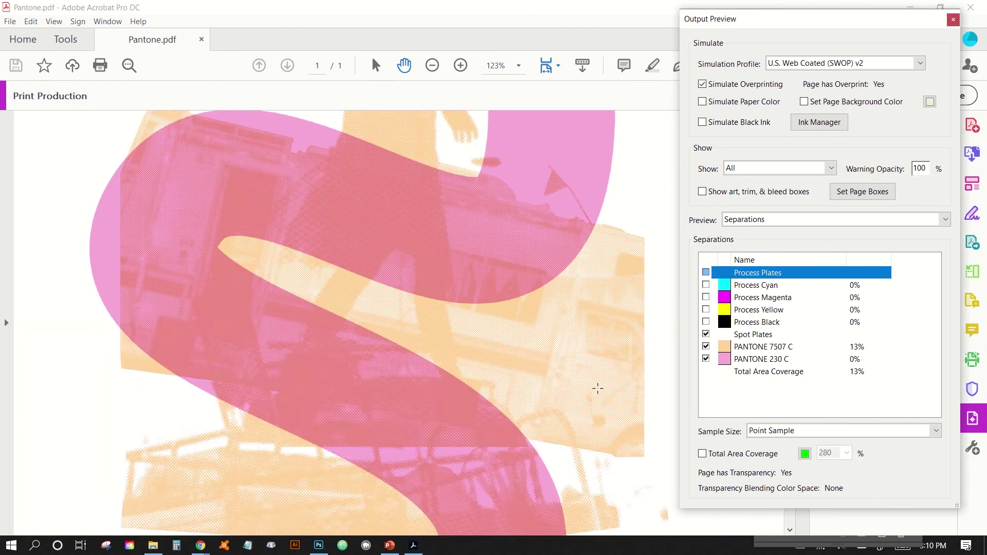
scroll(598, 388, up, 4)
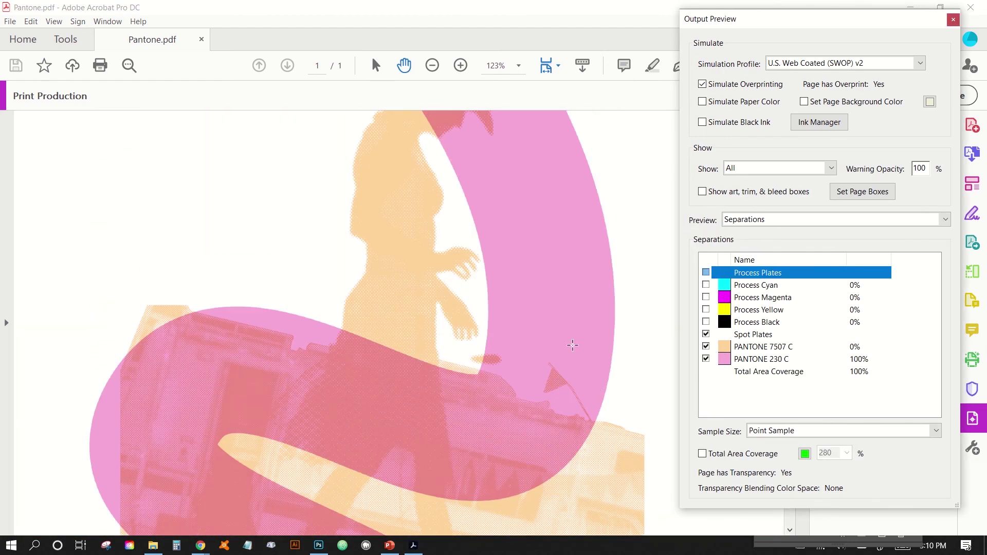
click(707, 346)
click(706, 347)
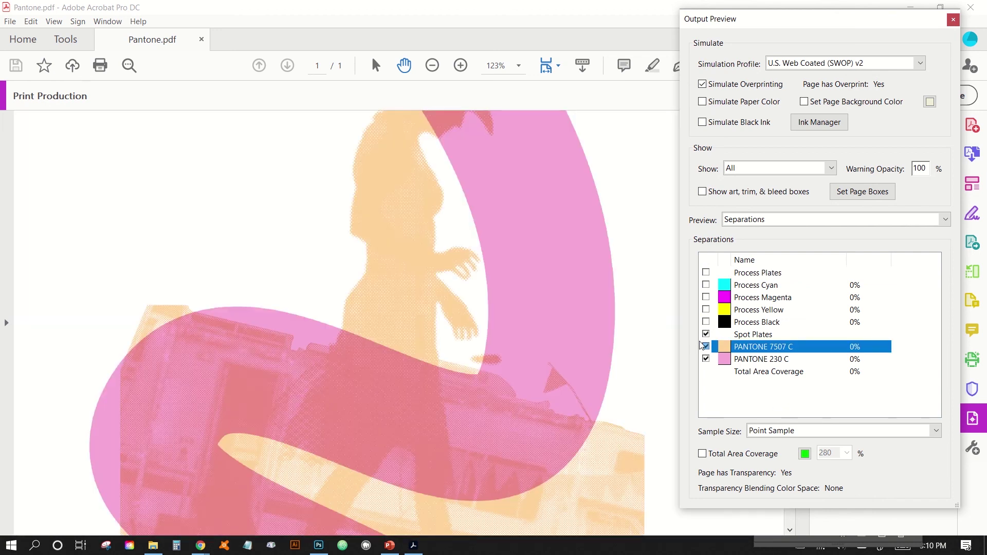
Step: View the PANTONE 230 C plate alone, then only the PANTONE 7507 C plate
scroll(529, 320, up, 1)
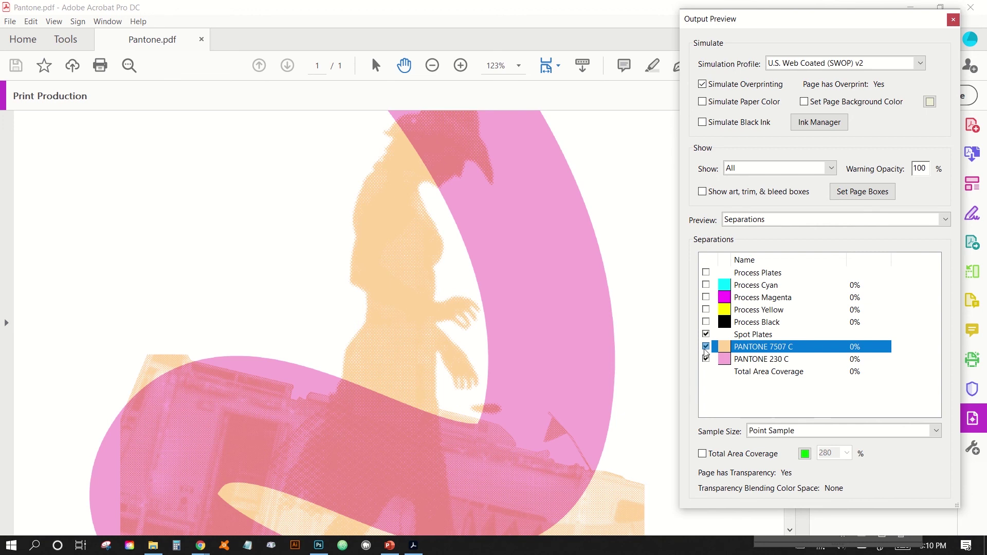
click(706, 347)
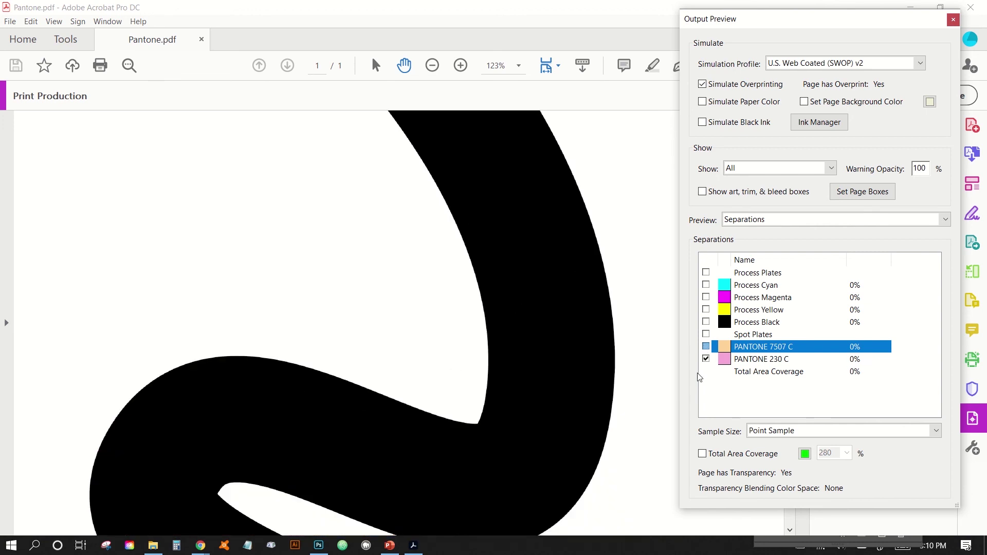
click(706, 359)
click(706, 346)
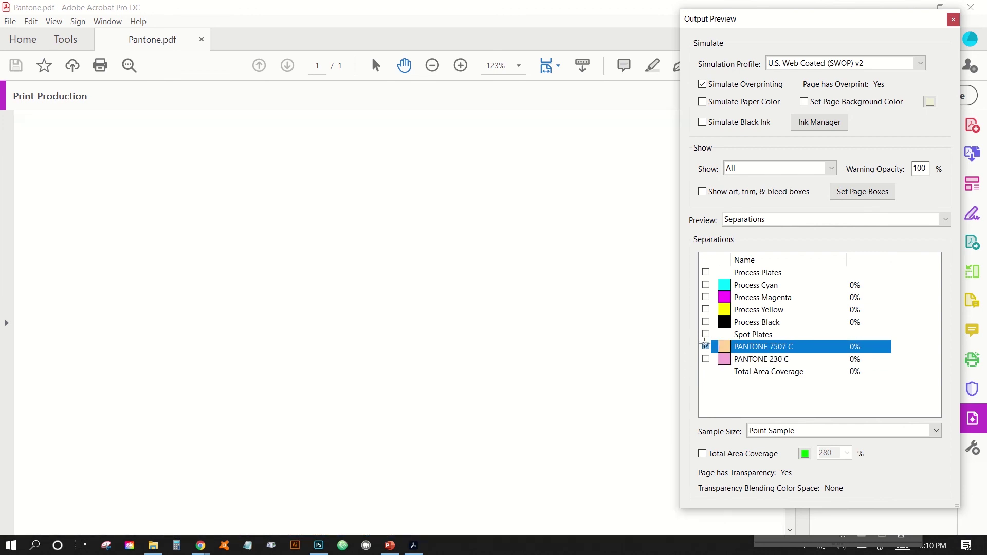
scroll(628, 389, down, 2)
scroll(630, 389, down, 7)
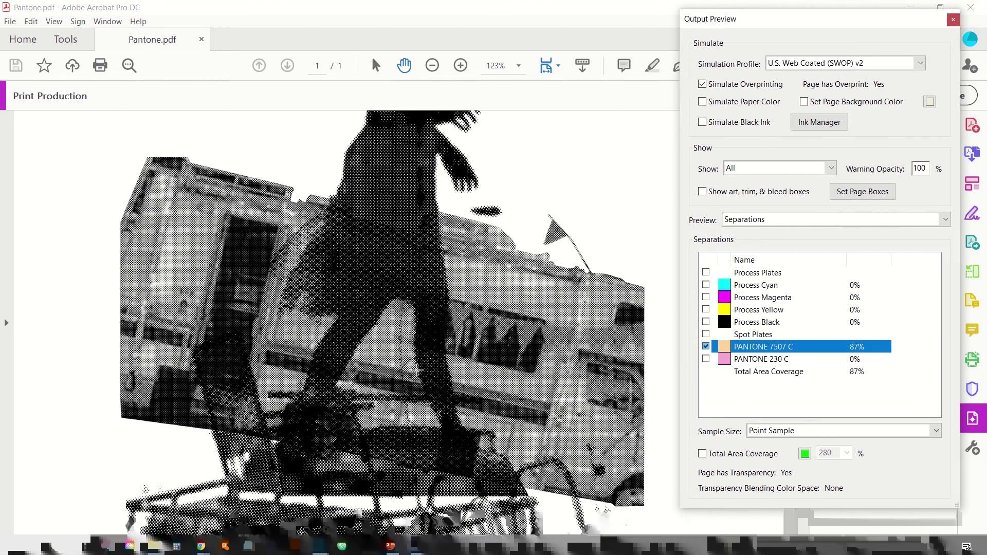
scroll(417, 370, up, 7)
scroll(417, 369, up, 1)
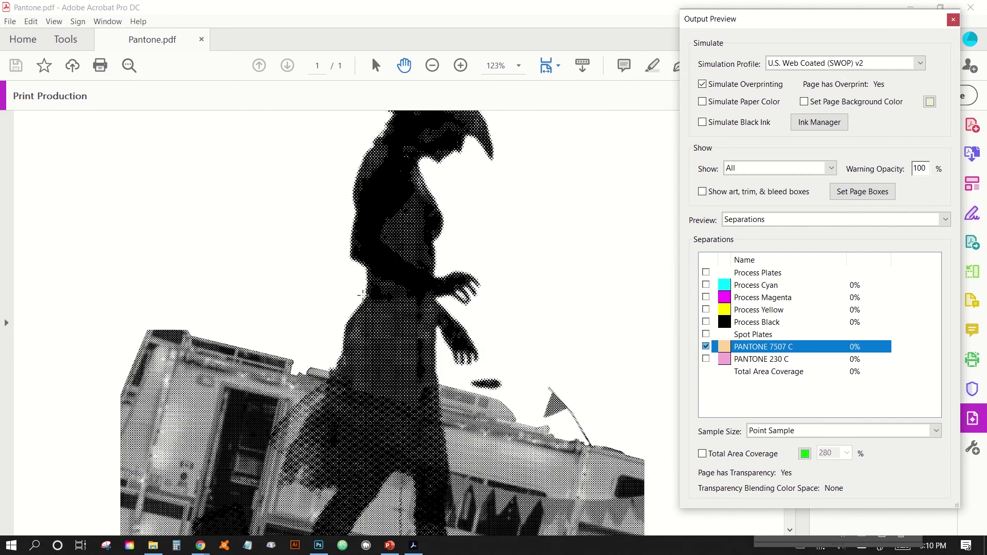